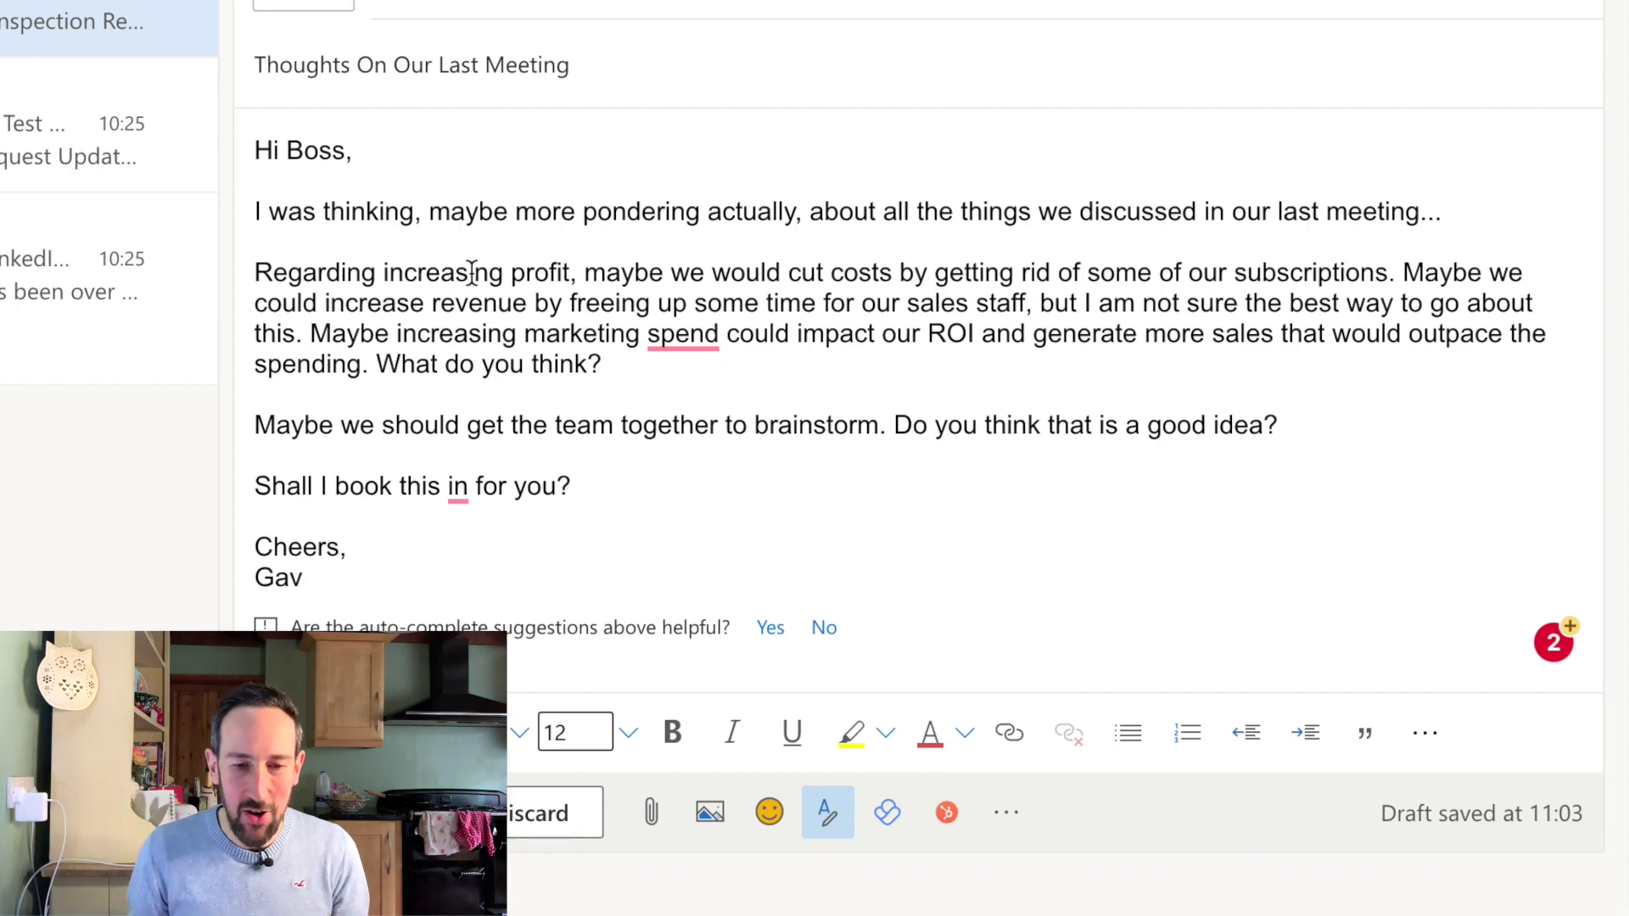
Retype the subject as 'DECISION NEEDED: Team meeting on profit generation', then change DECISION to ACTION
left_click(146, 78)
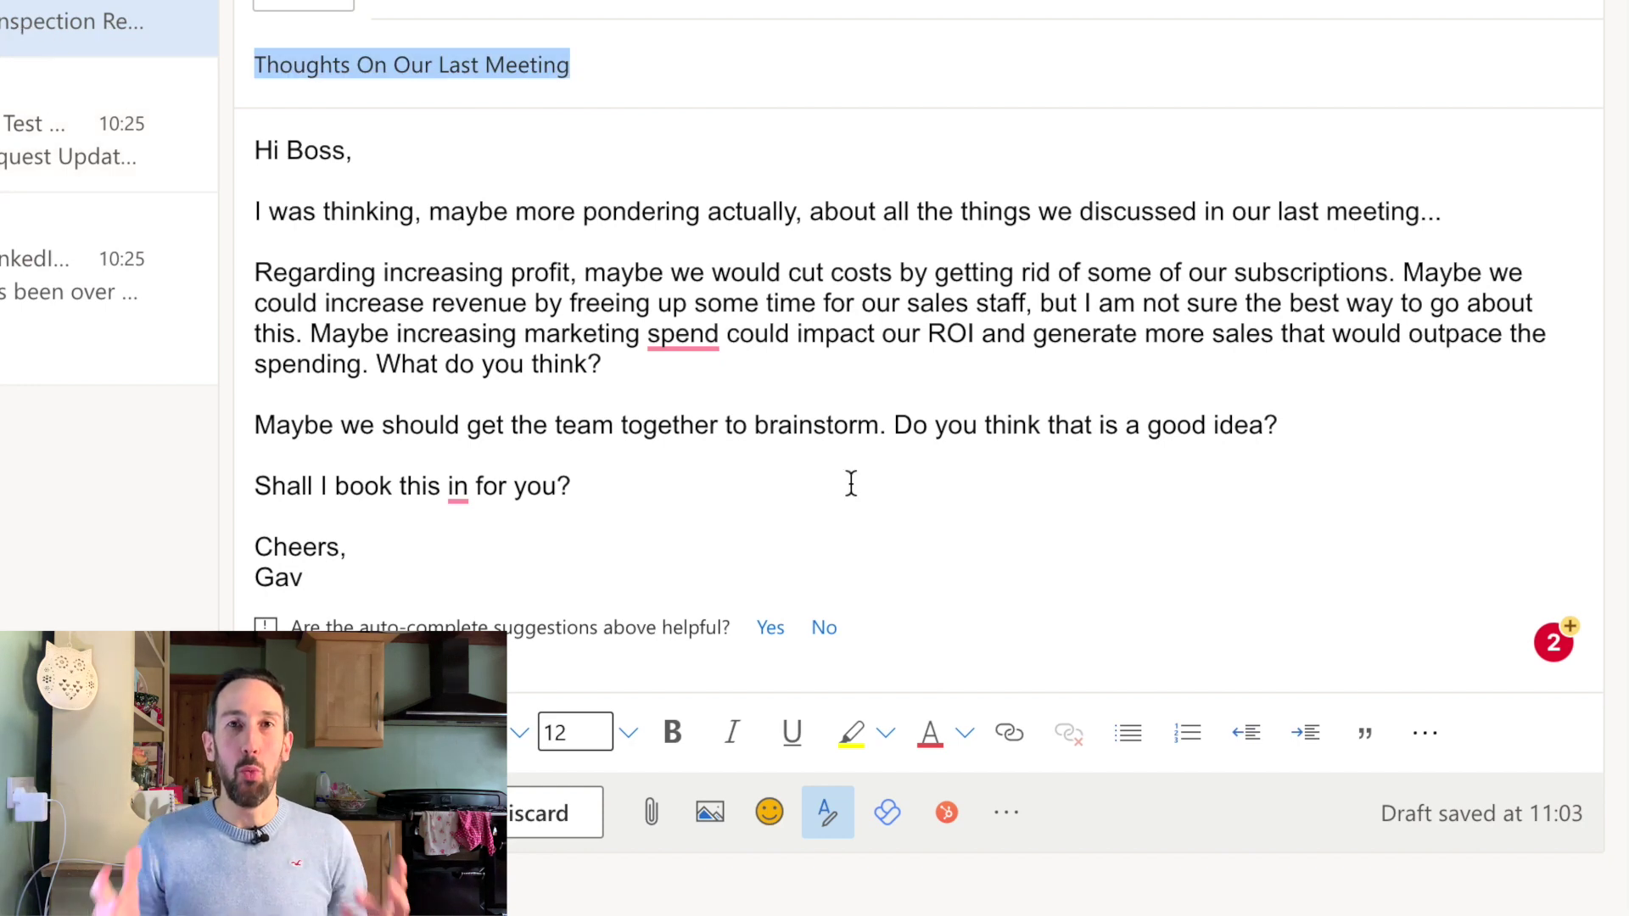
type("DECISING")
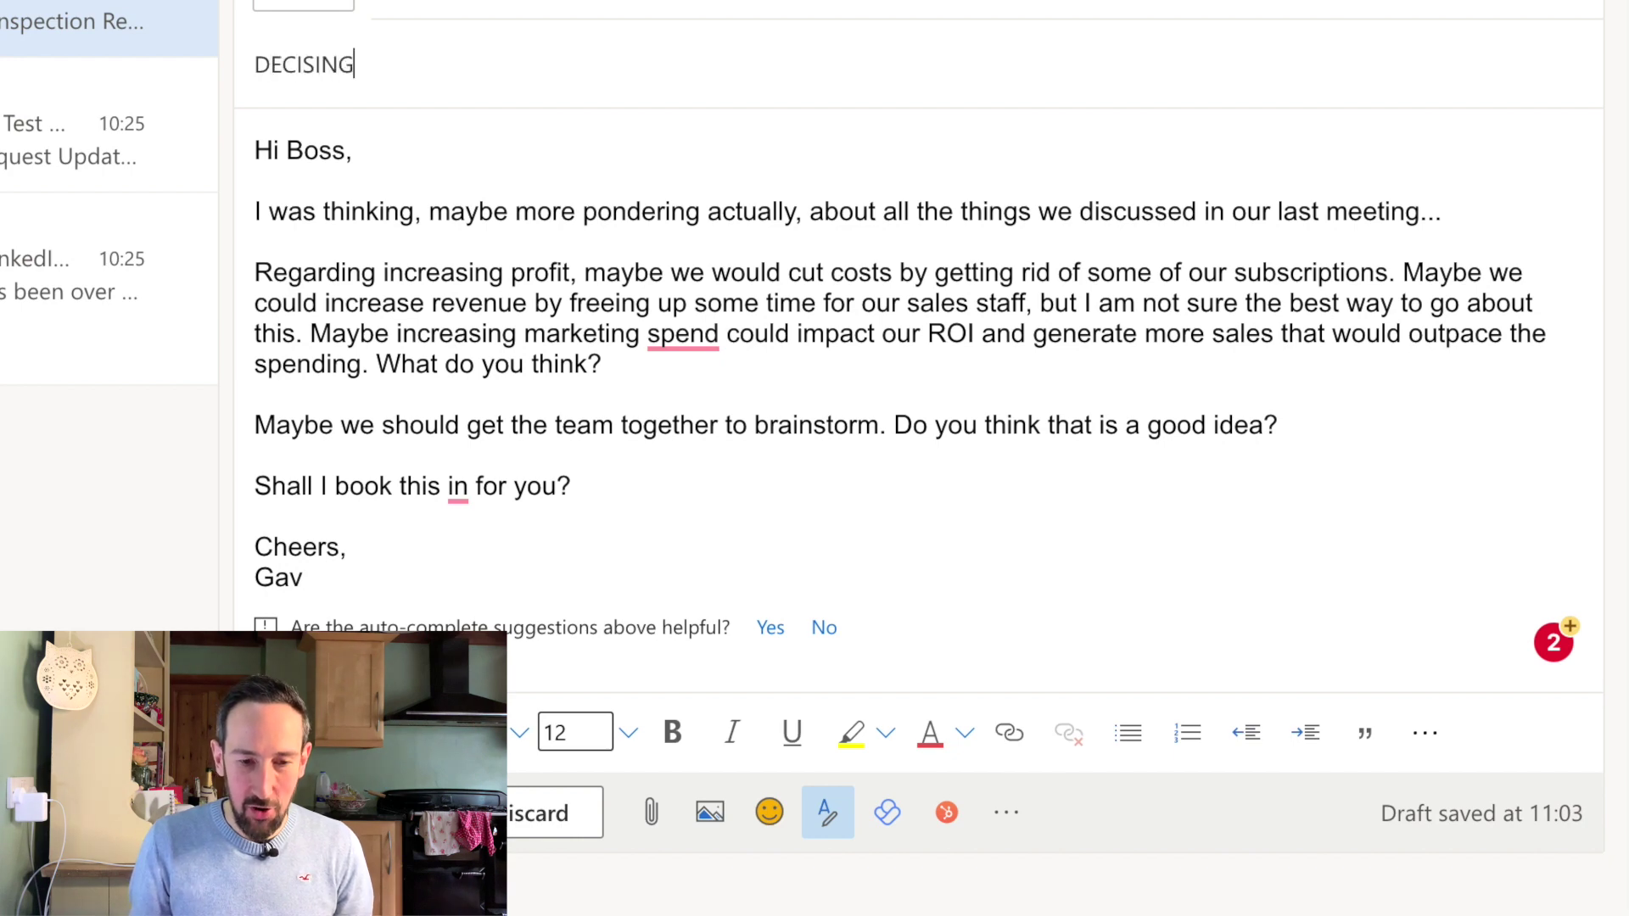
key("BackSpace")
key("BackSpace")
type("O")
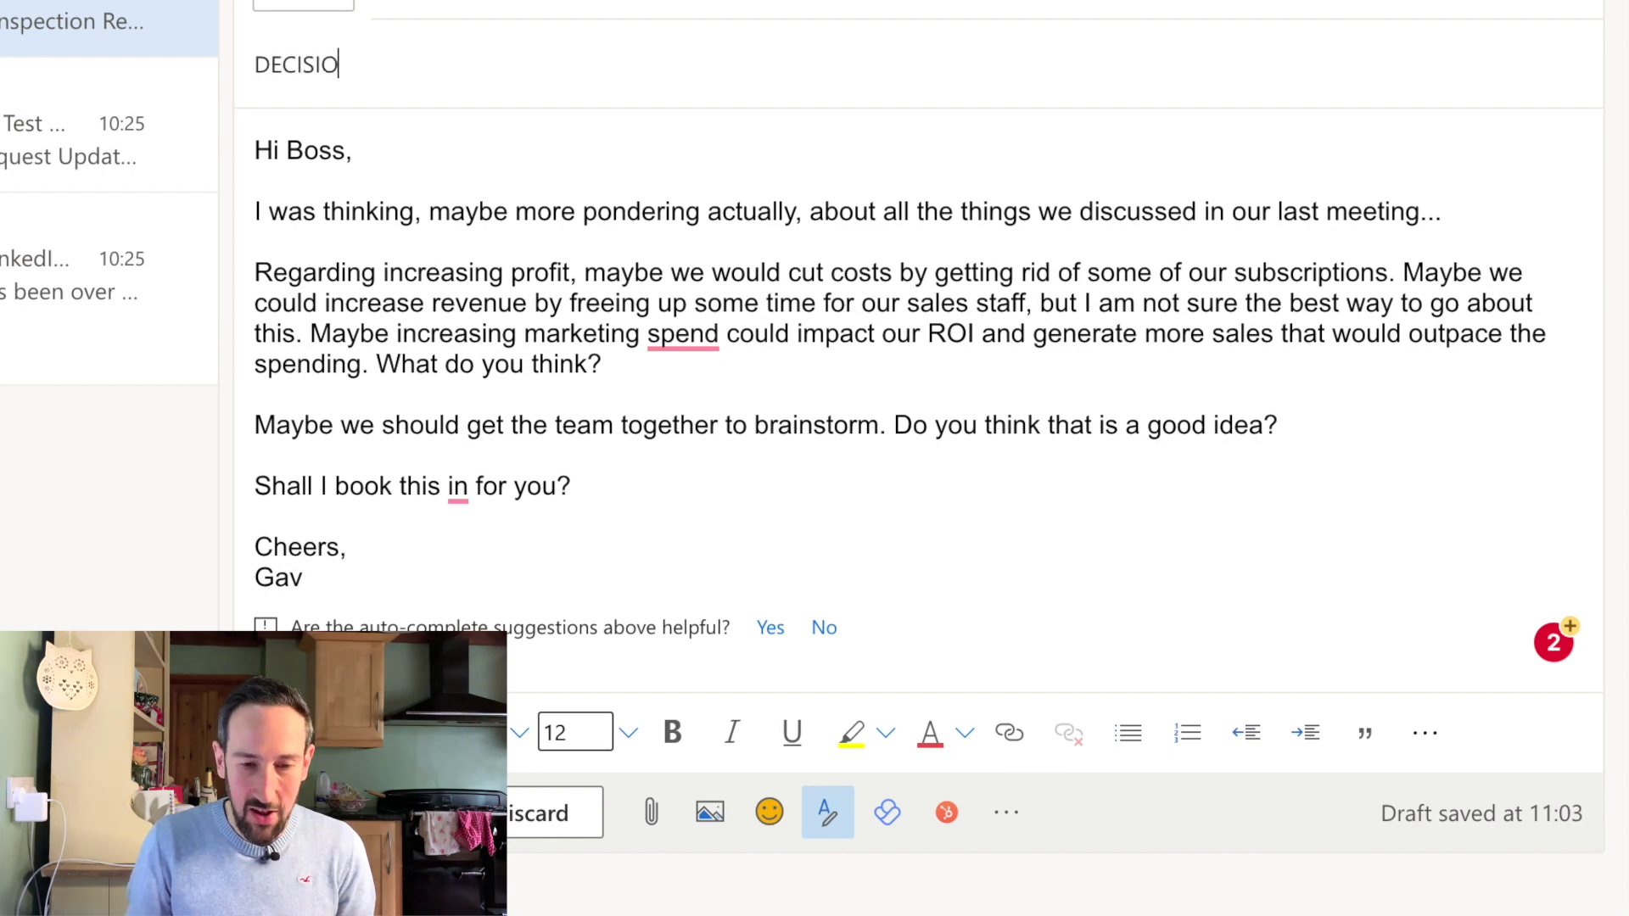
type("N NEEDED: Team meet")
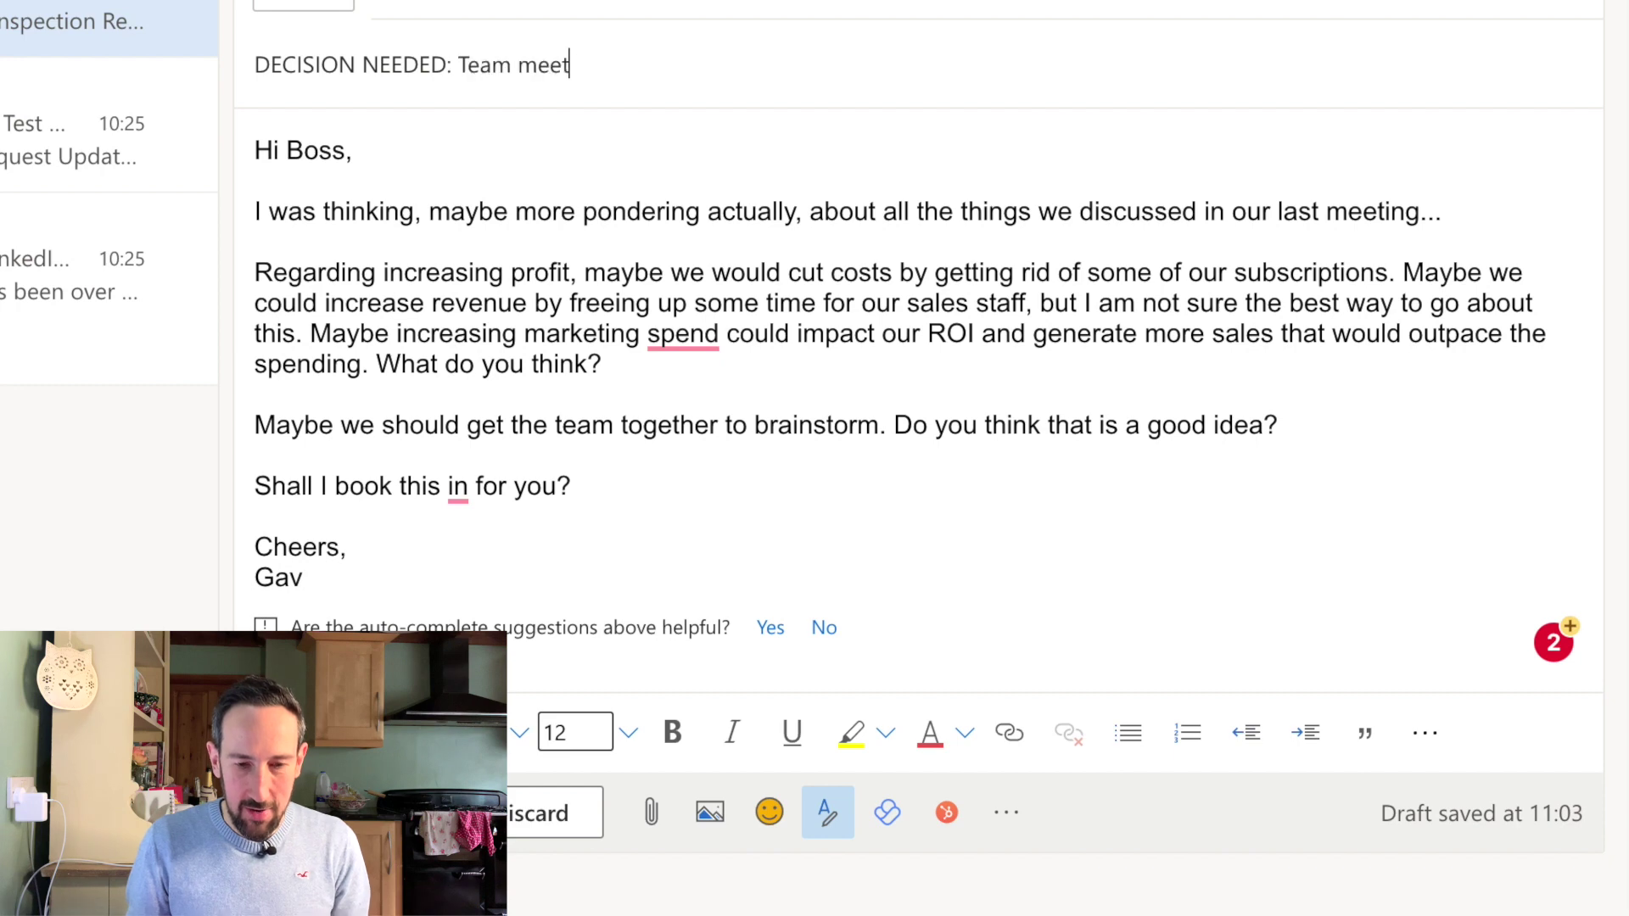
type("ing on profit generation")
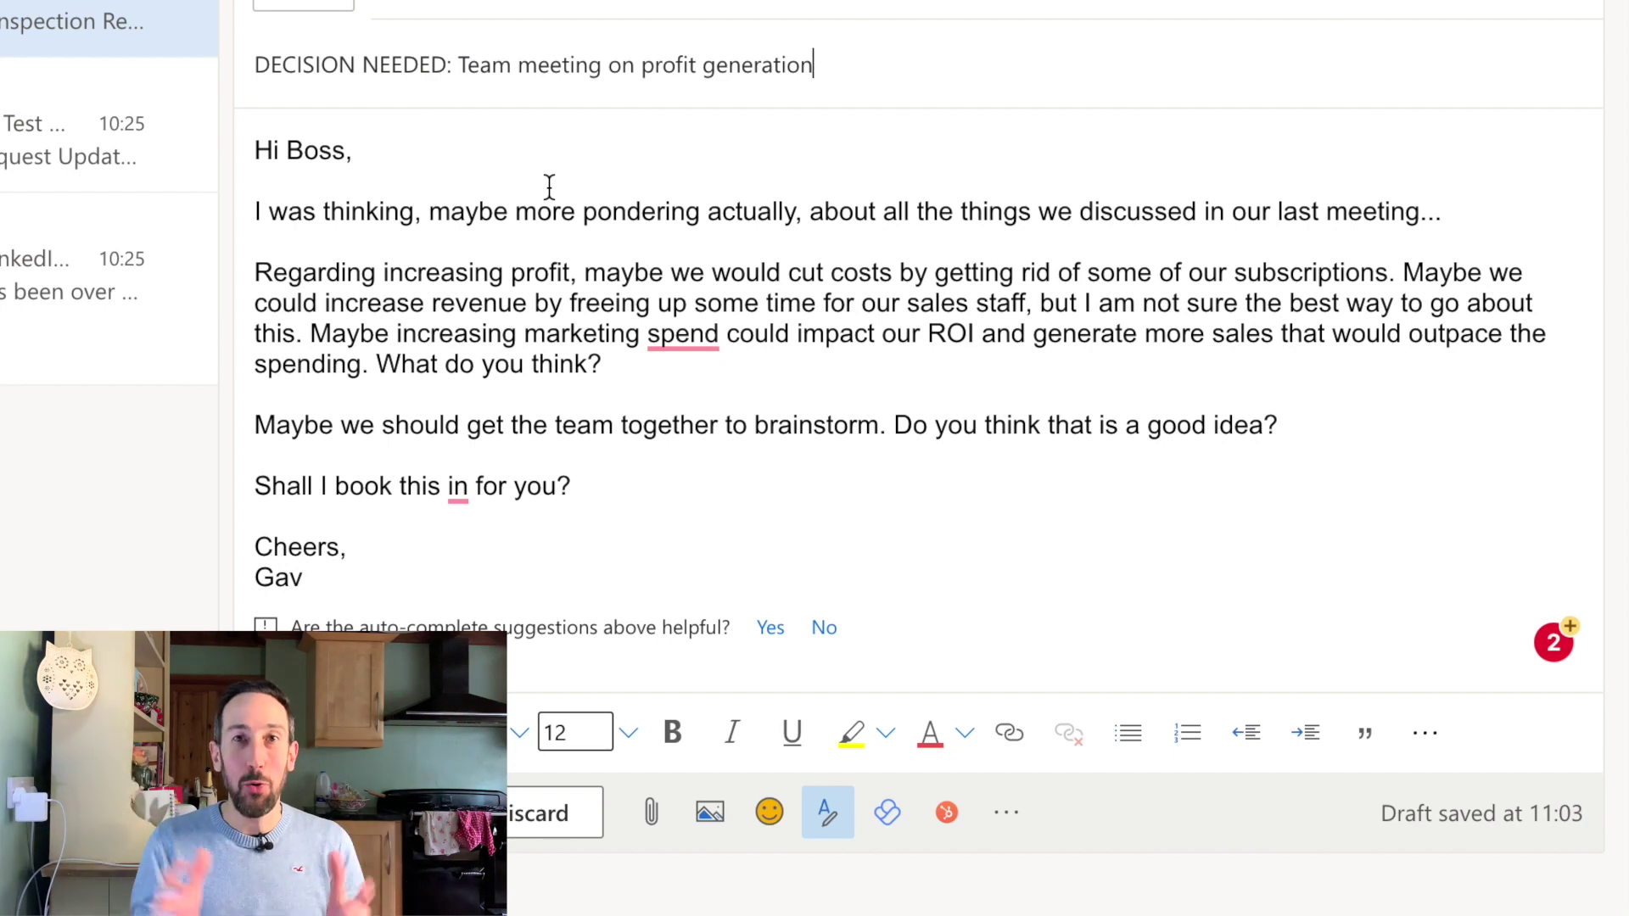
double_click(315, 65)
type("C")
key("BackSpace")
type("ACTION")
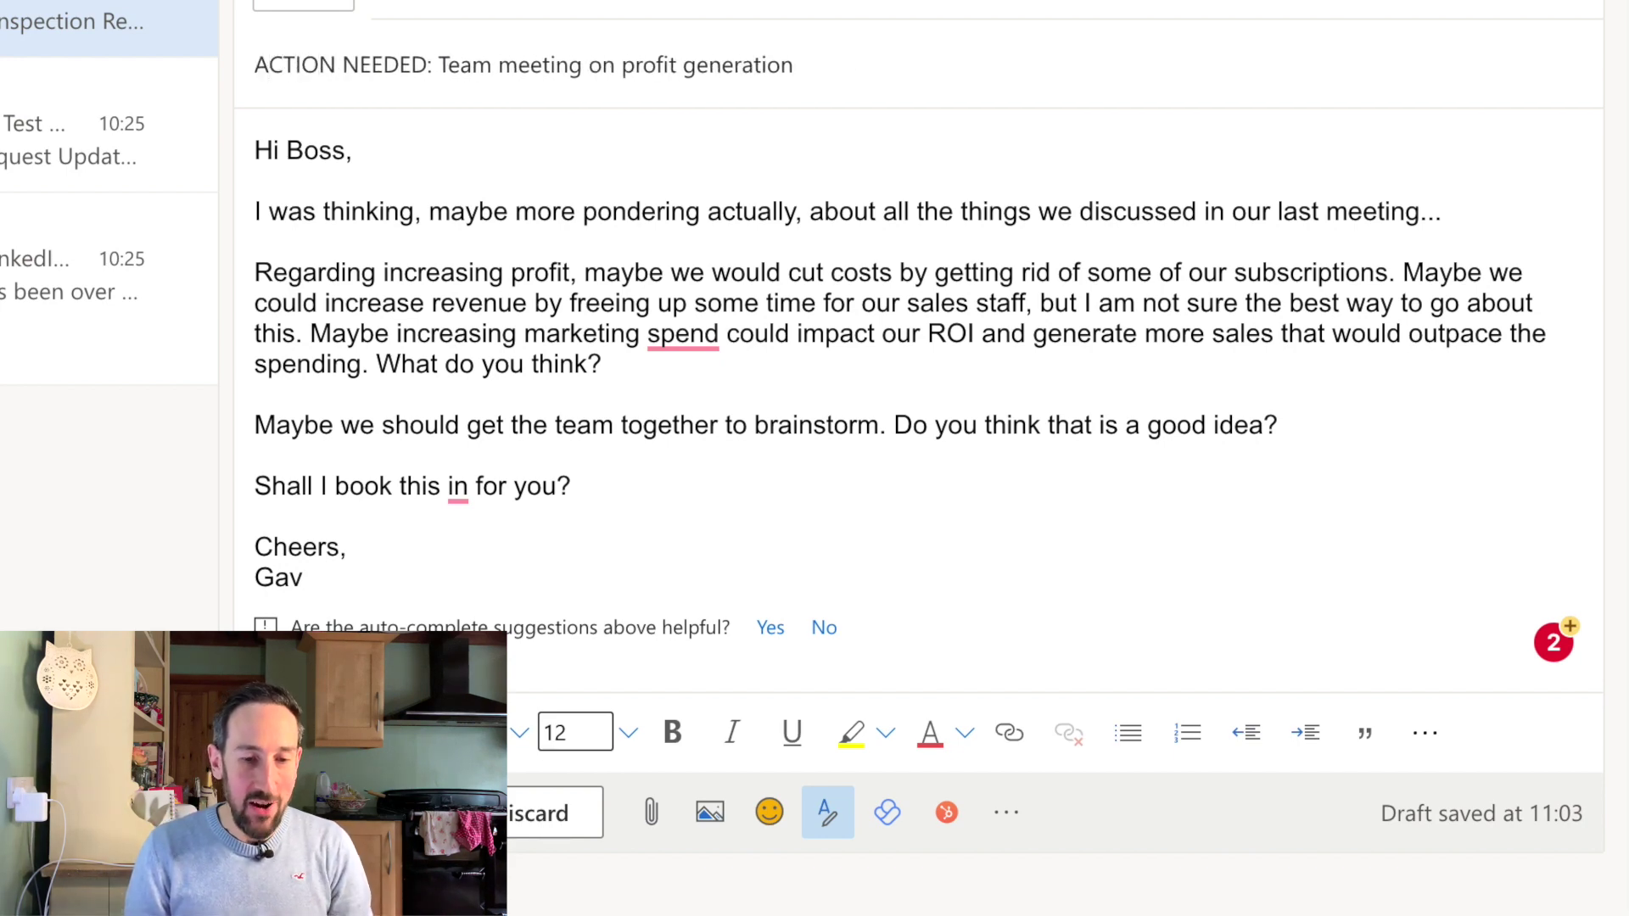
Replace 'ACTION NEEDED' with 'FOR INFO' and select the closing booking question
left_click_drag(424, 65, 230, 73)
type("FYI")
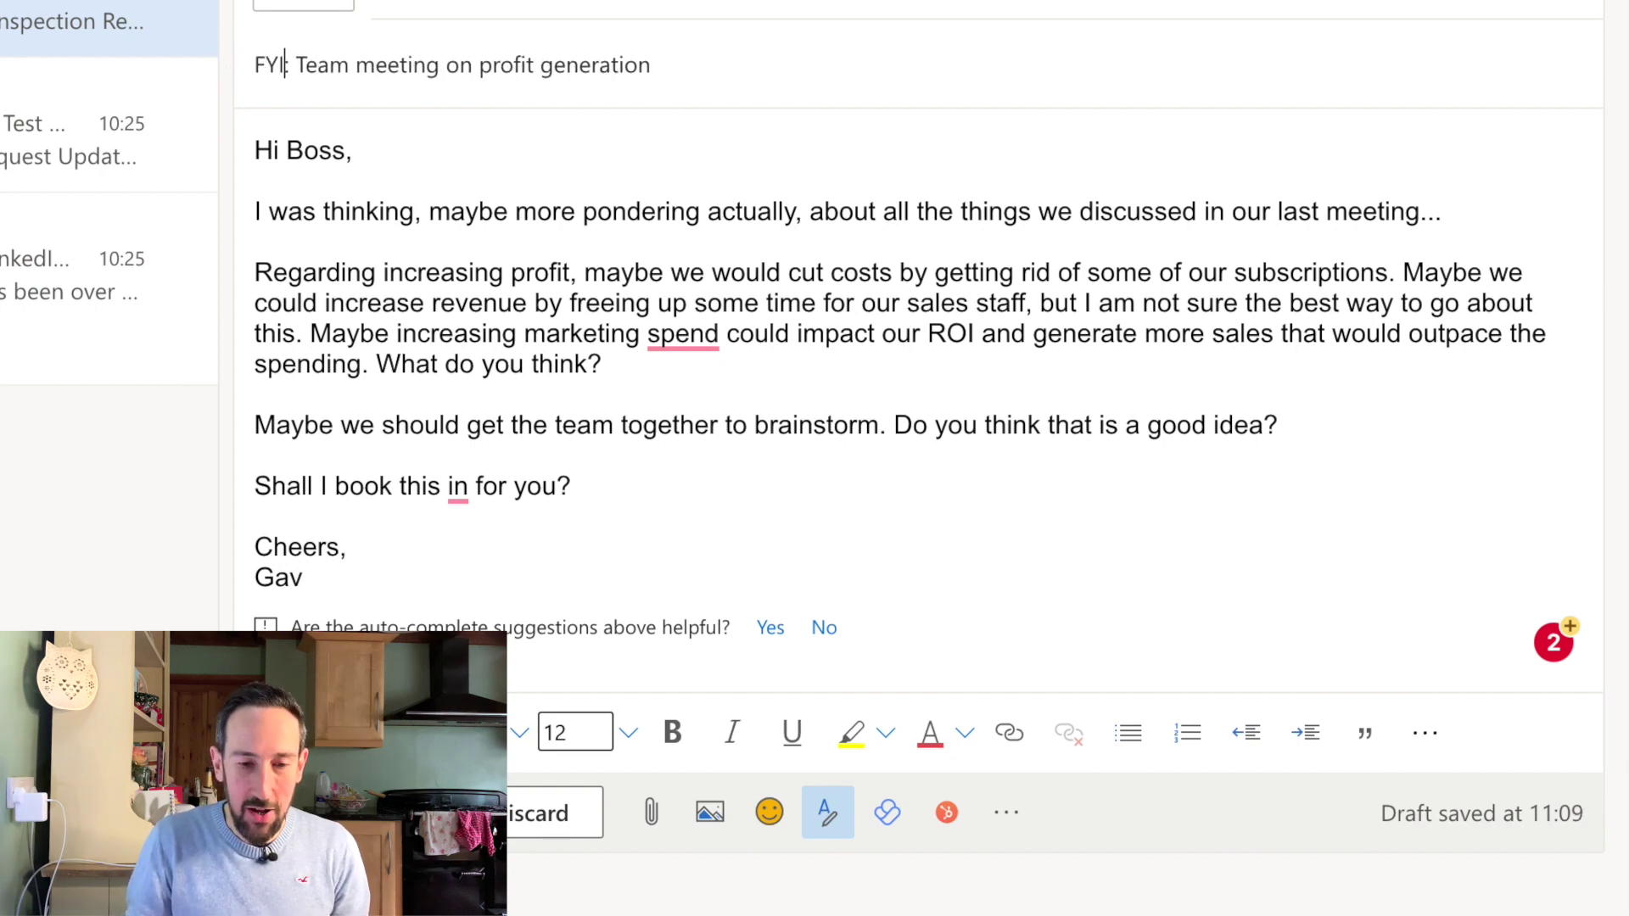
key("BackSpace")
key("BackSpace")
type("OR INFO")
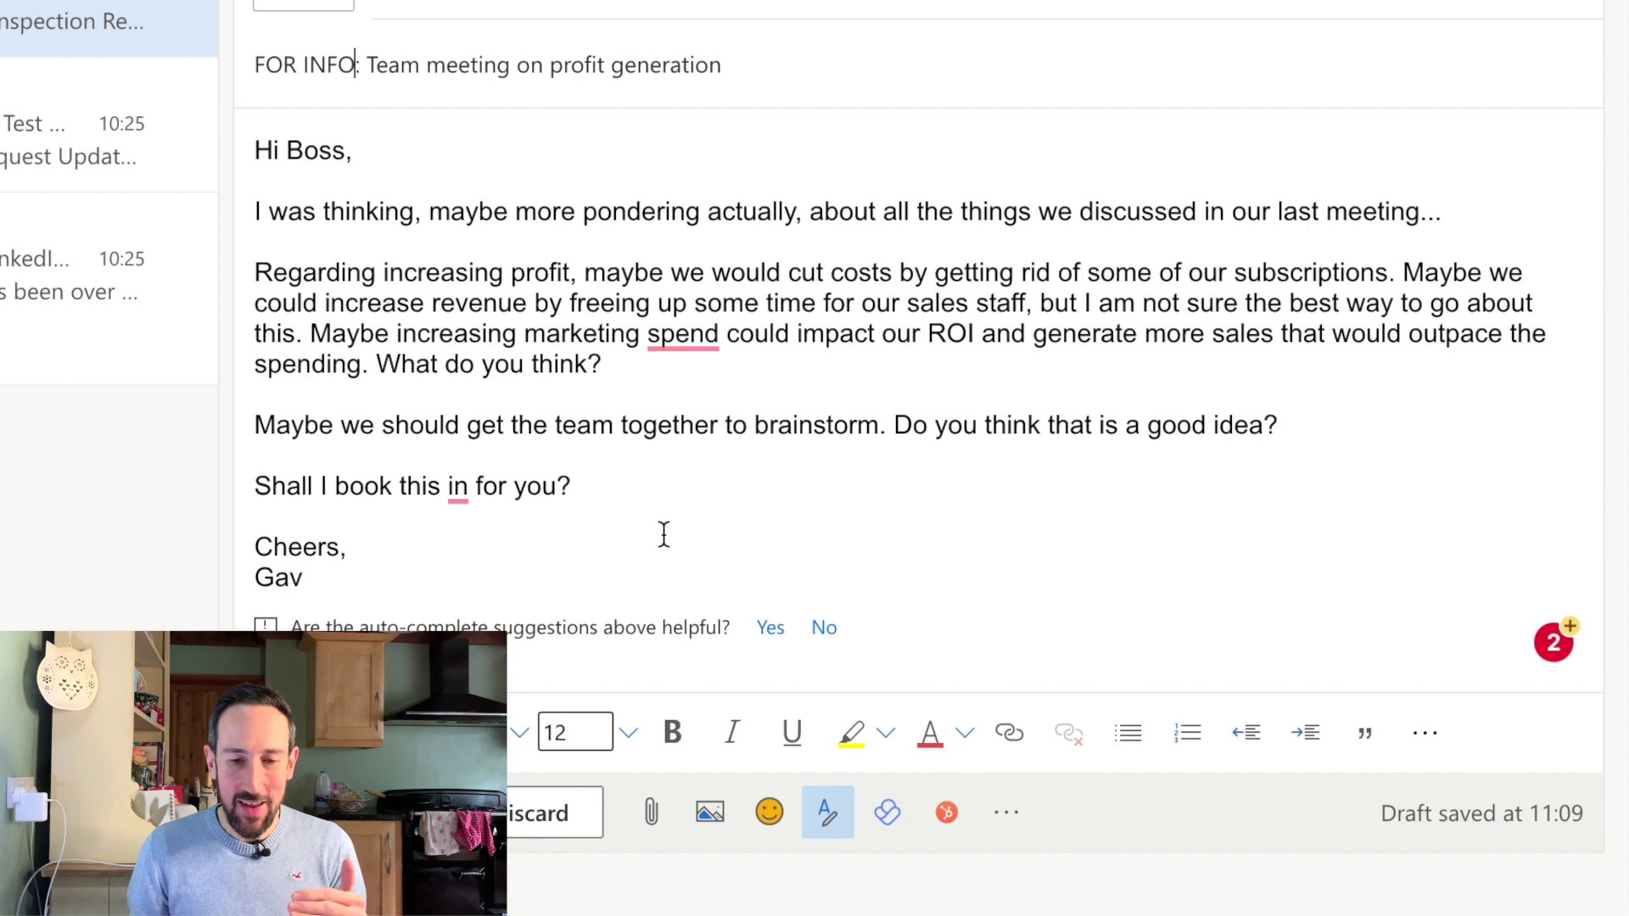
left_click_drag(600, 488, 189, 499)
key("ctrl+c")
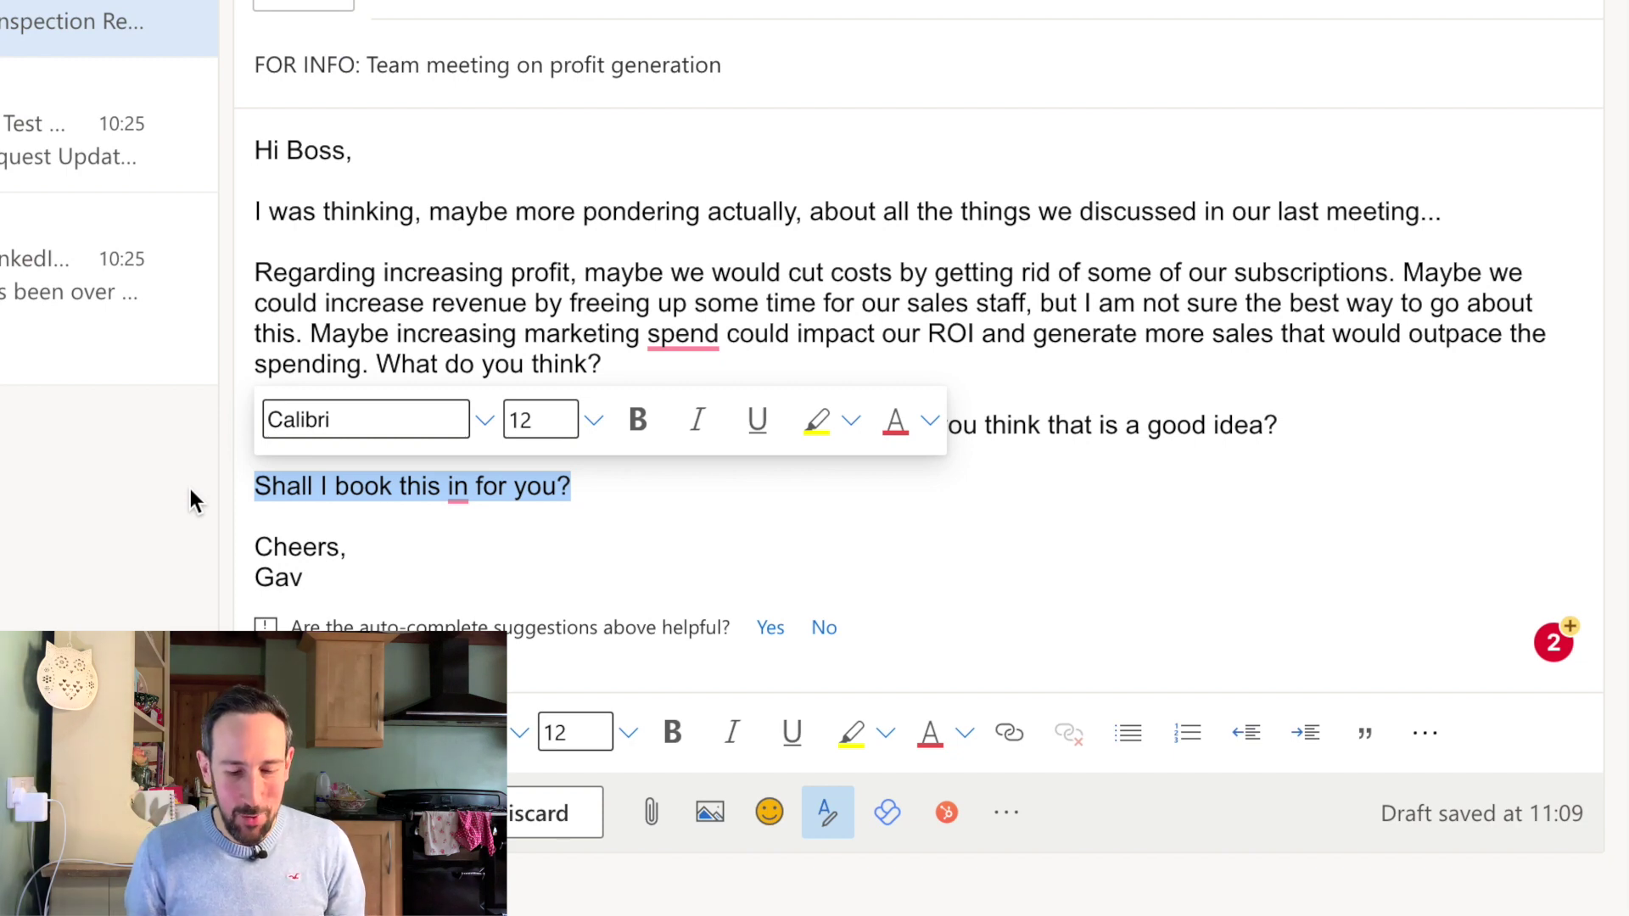
Move the closing question to a new 'BLUF:' line under the greeting
key("BackSpace")
left_click(363, 193)
key("Return")
key("Return")
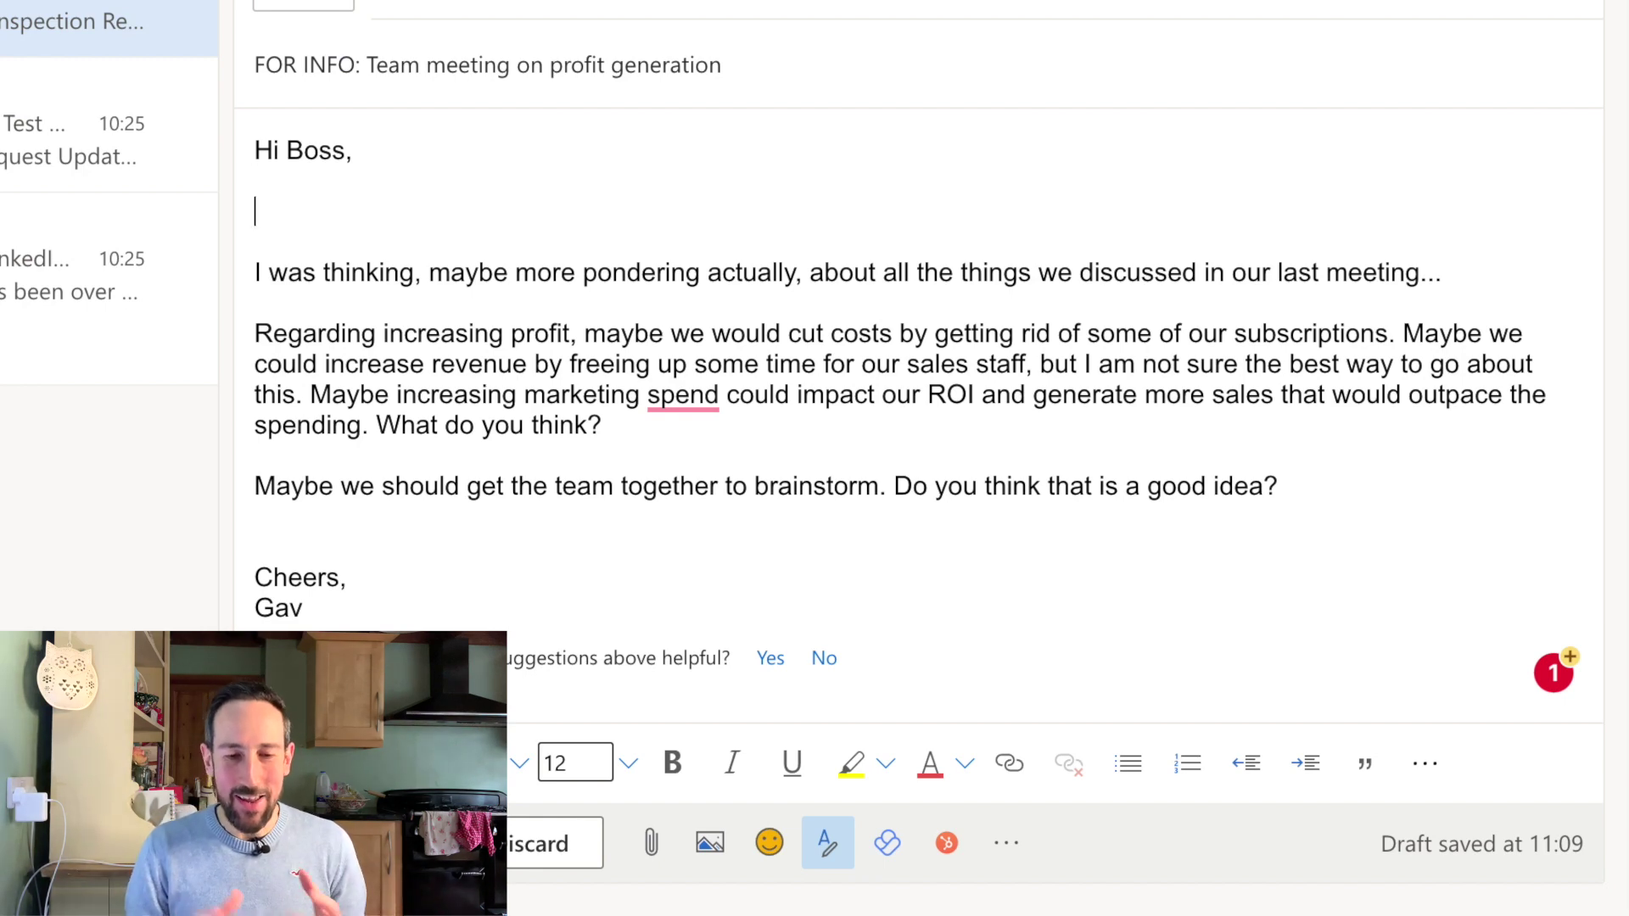
type("BLUF;")
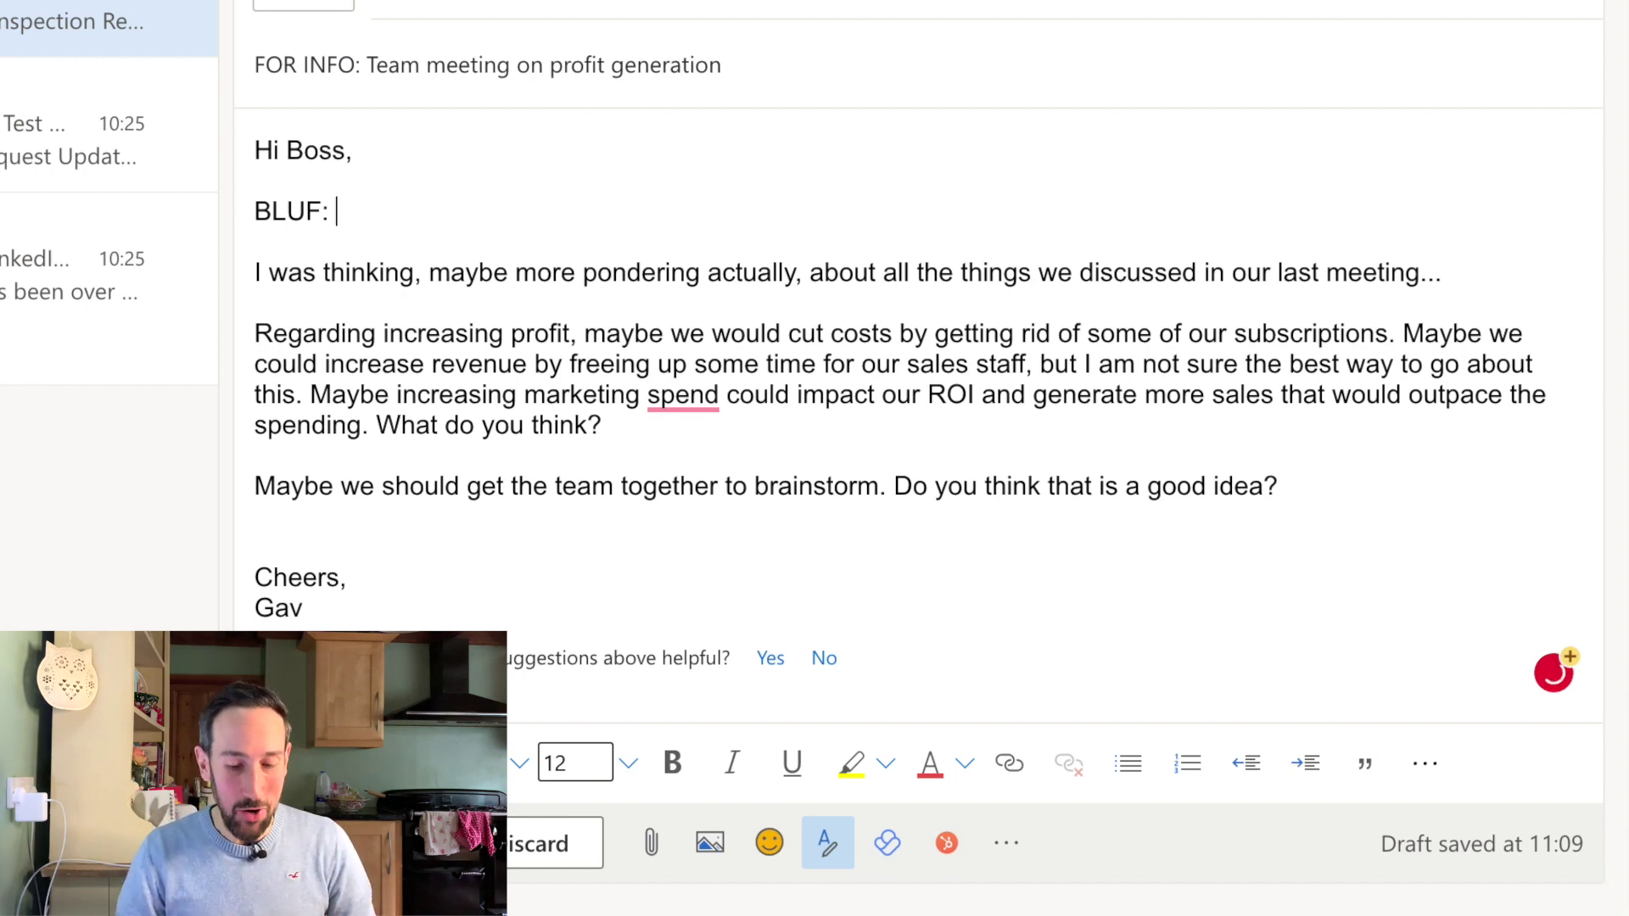
key("ctrl+v")
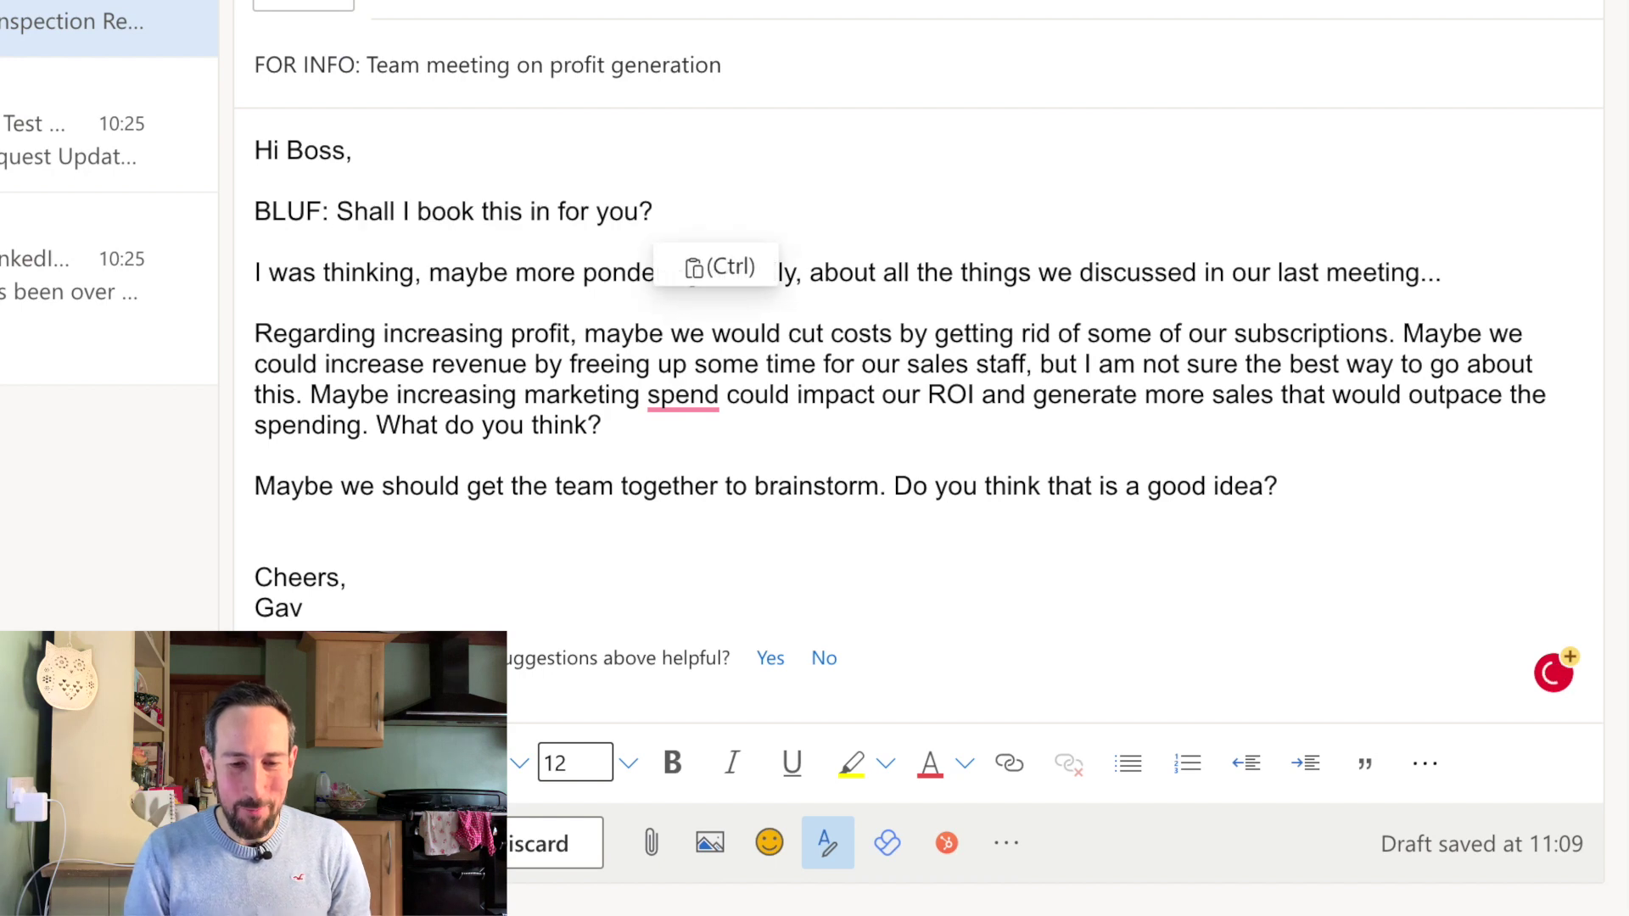
Reword the BLUF line to ask about a team meeting to discuss these ideas on profit maximisation
double_click(490, 214)
type("a team meeting to ")
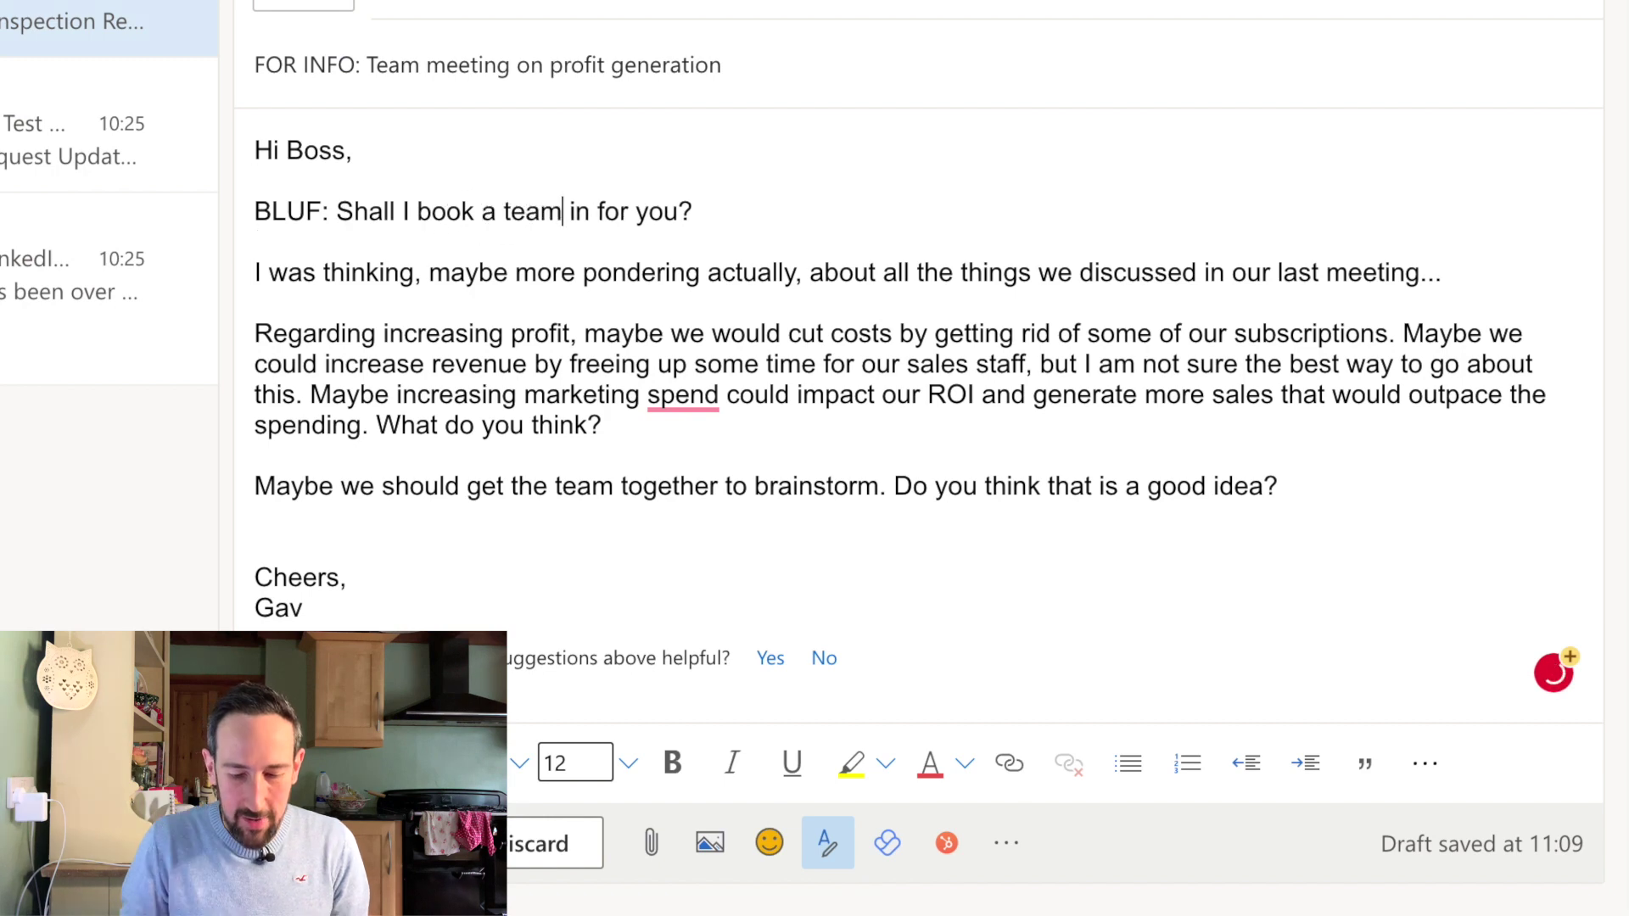
type("discuss theses")
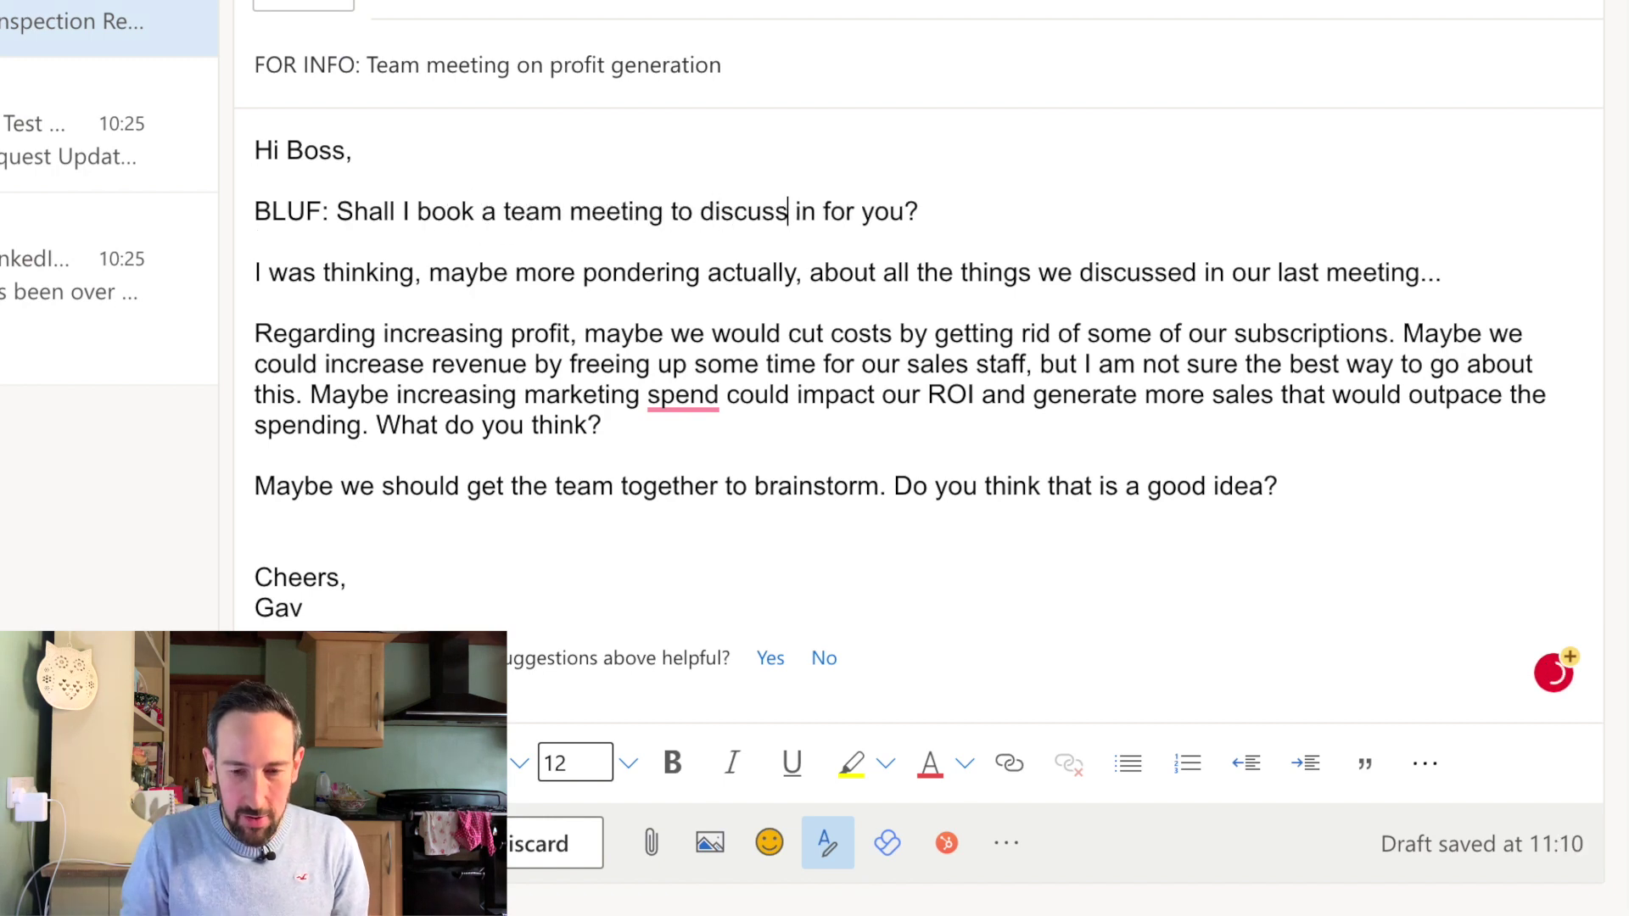
key("BackSpace")
key("BackSpace")
type("ideas on ")
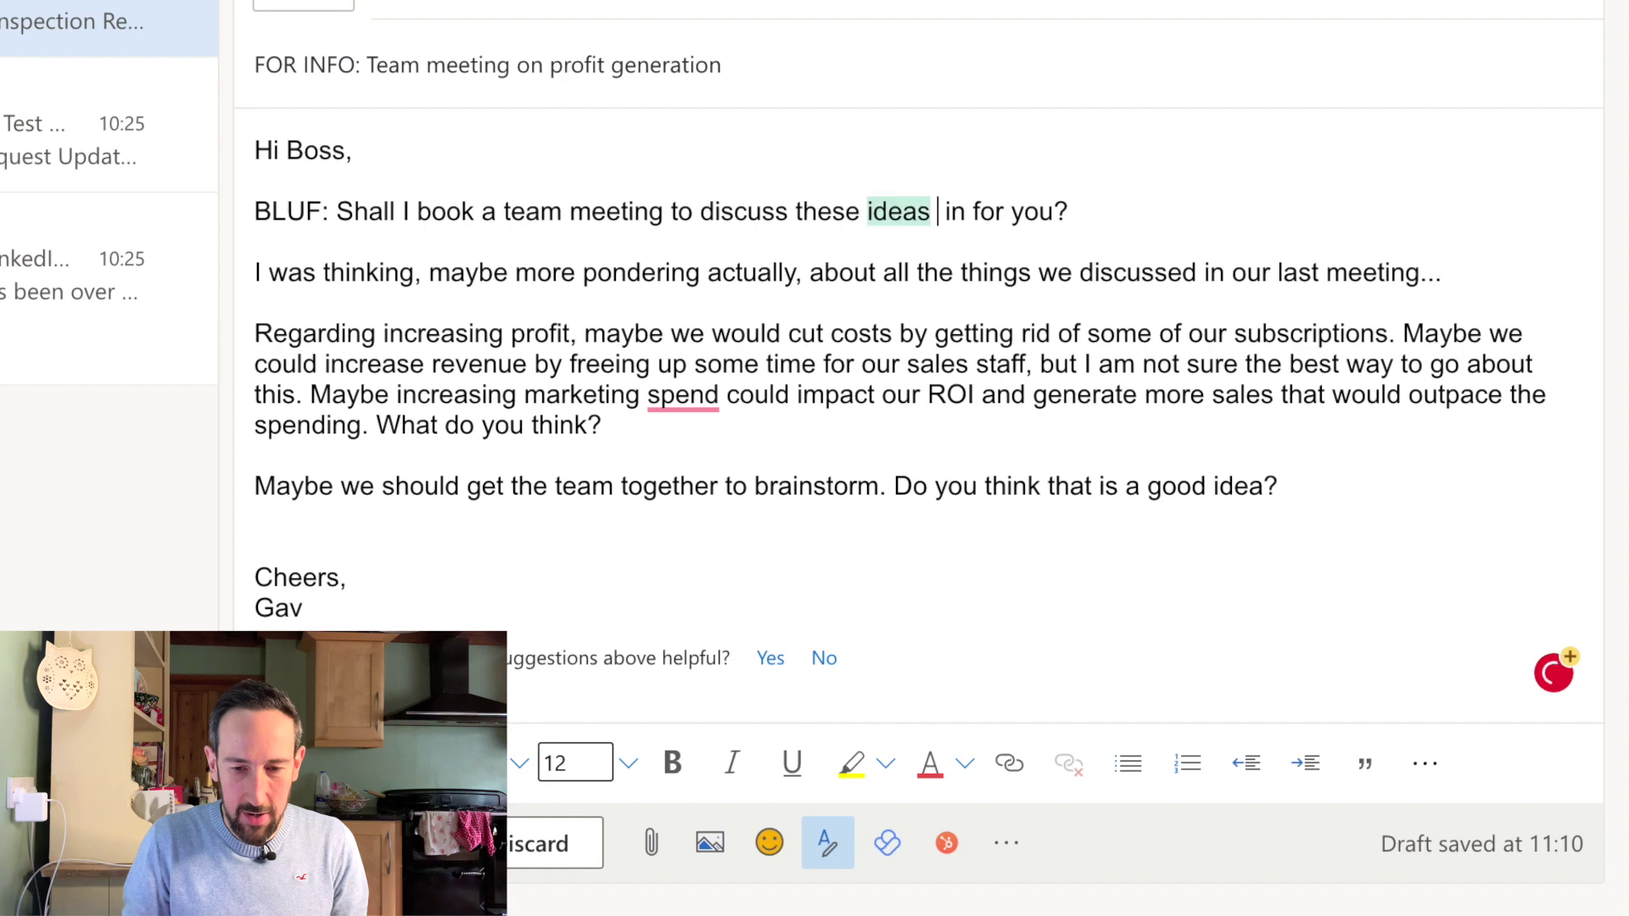
type("profit maxima")
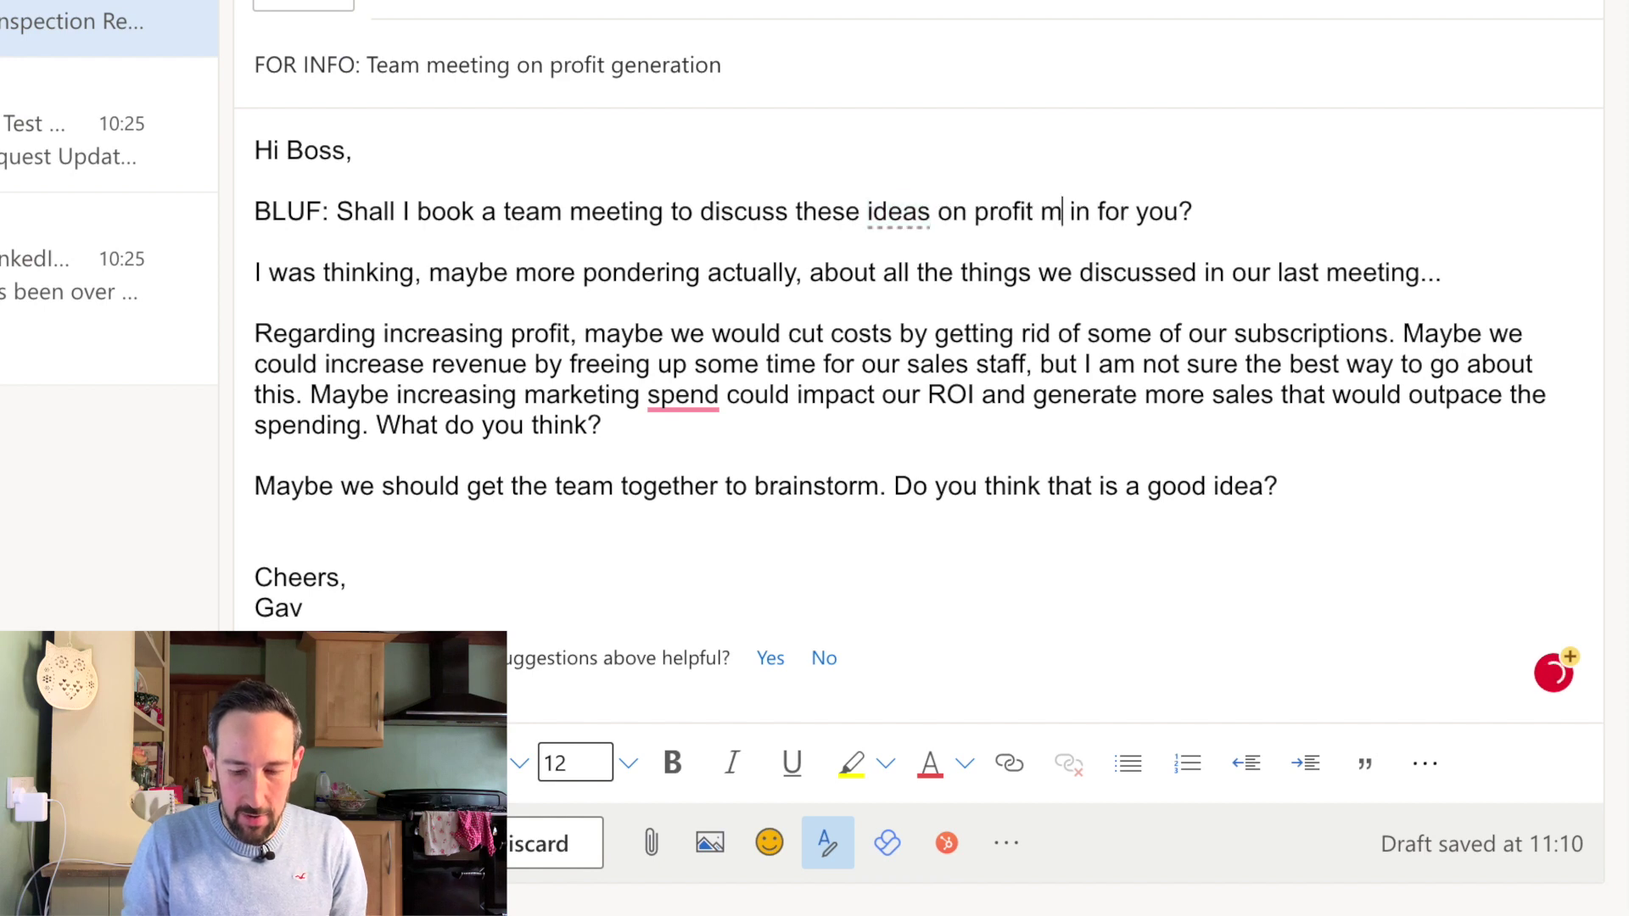
type("sation")
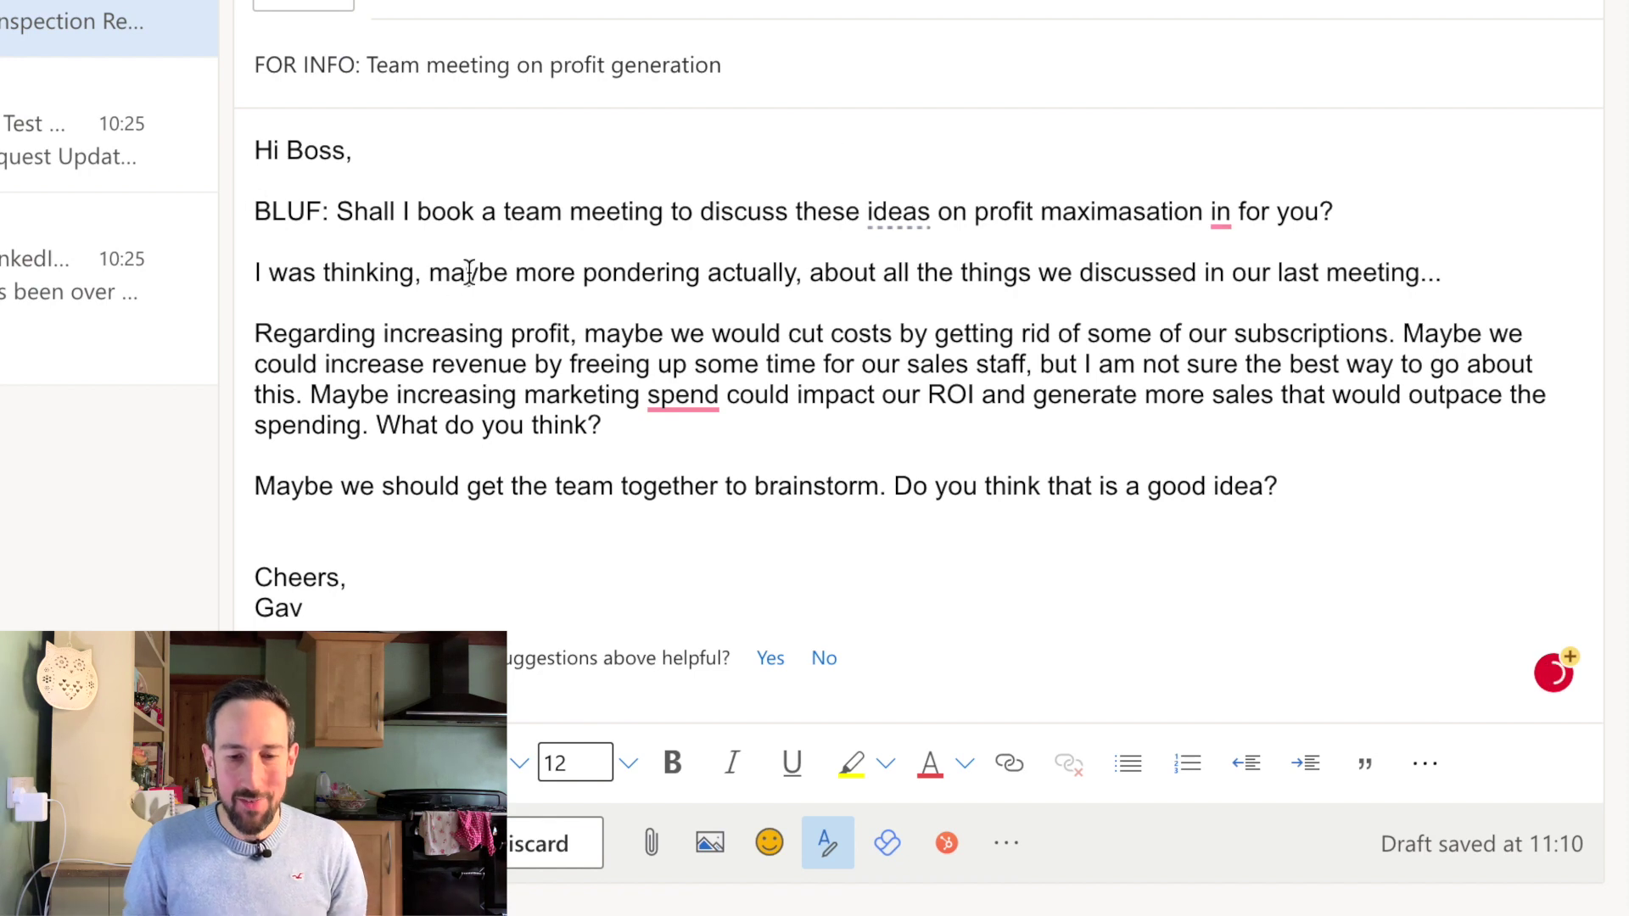
mouse_move(1083, 210)
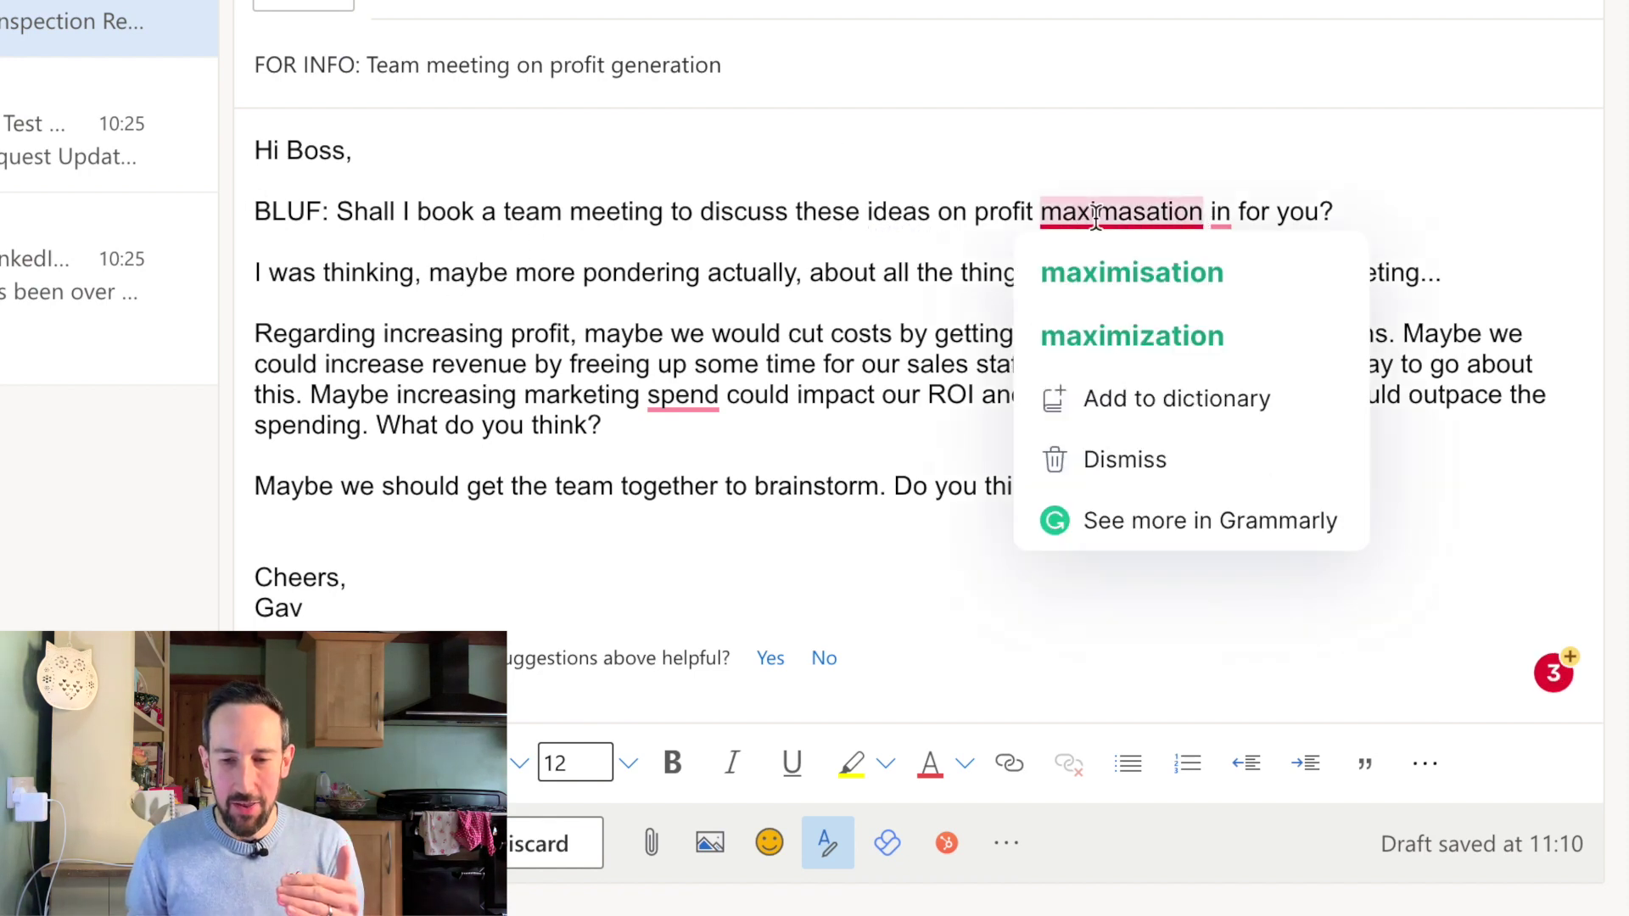
left_click(1129, 274)
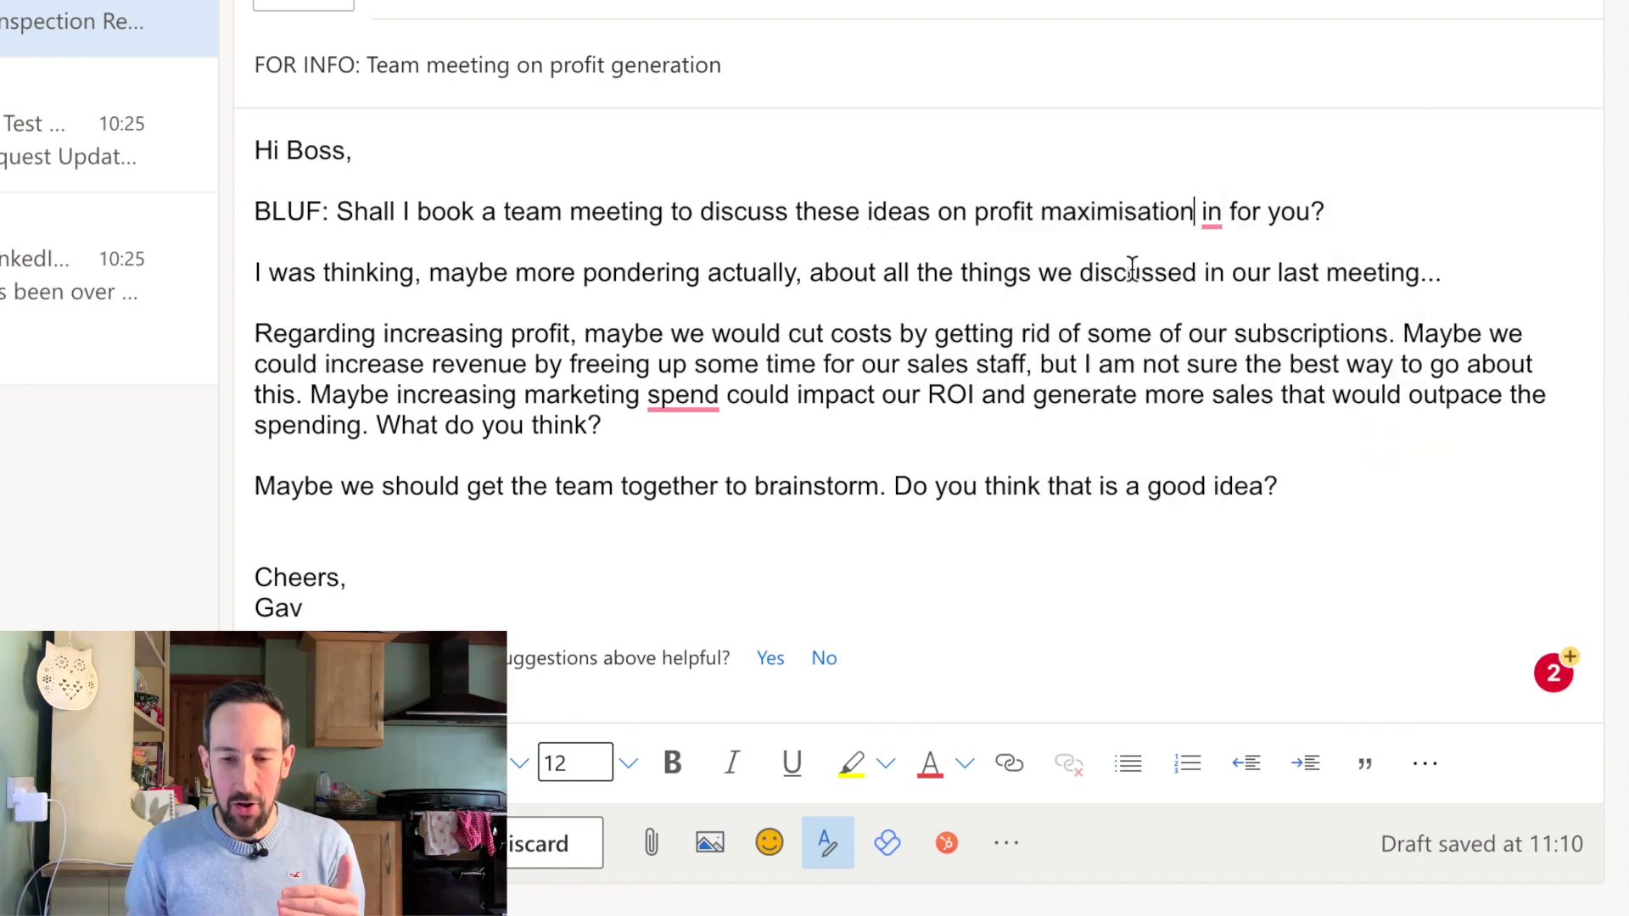
double_click(1213, 211)
key("BackSpace")
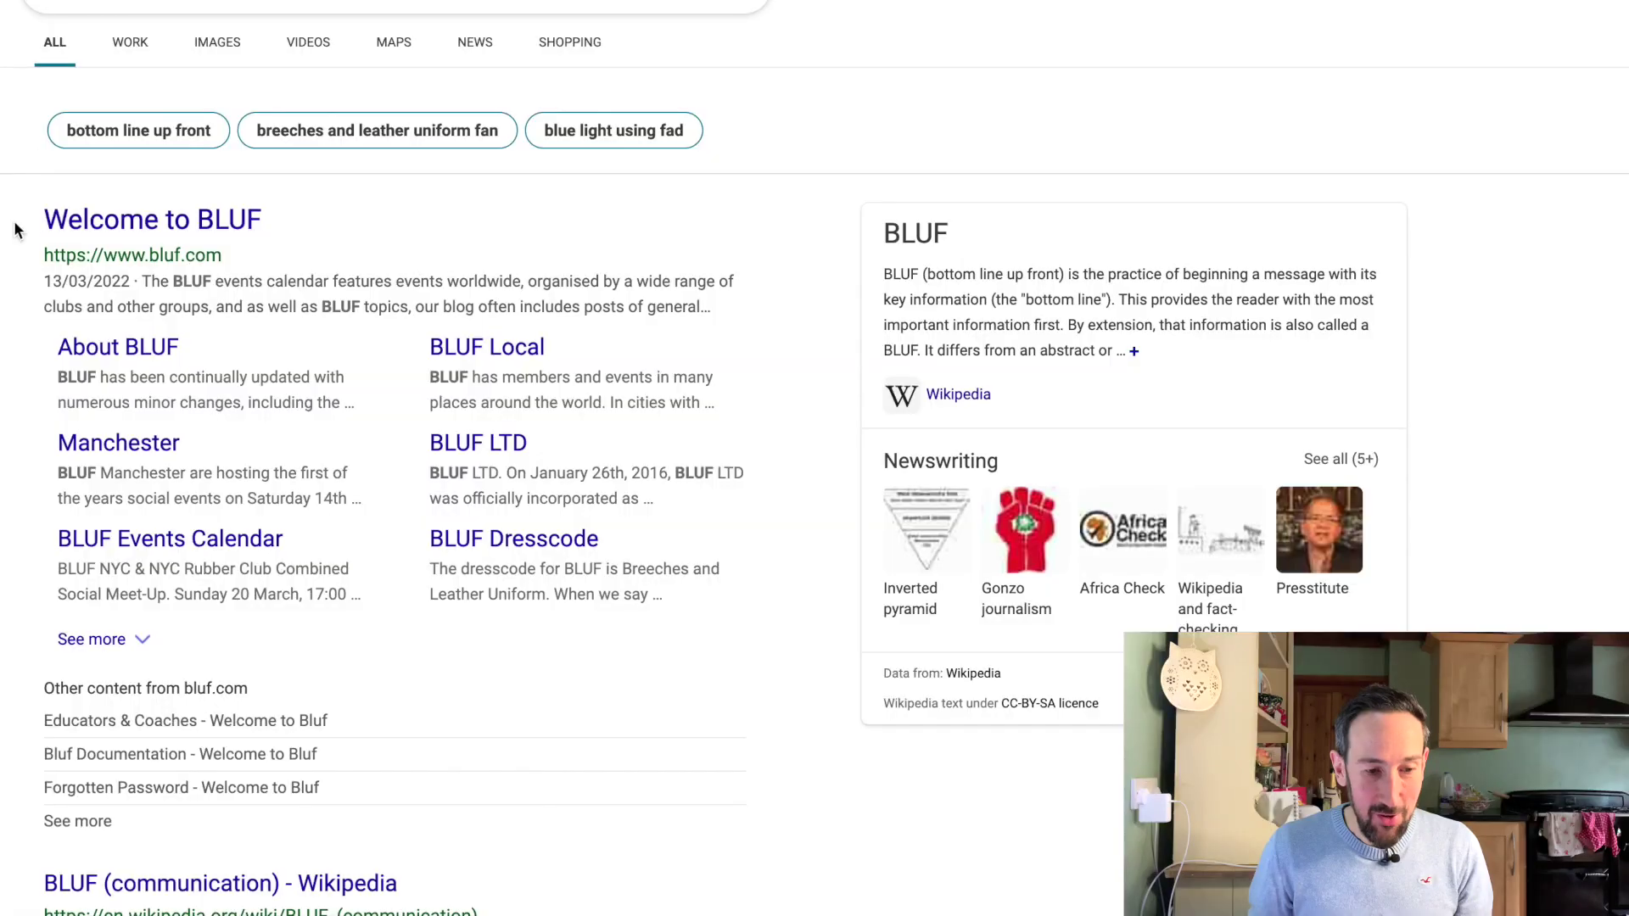
Open the BLUF (communication) Wikipedia article from the search results, then select BLUF in the draft
scroll(256, 544, "down", 2)
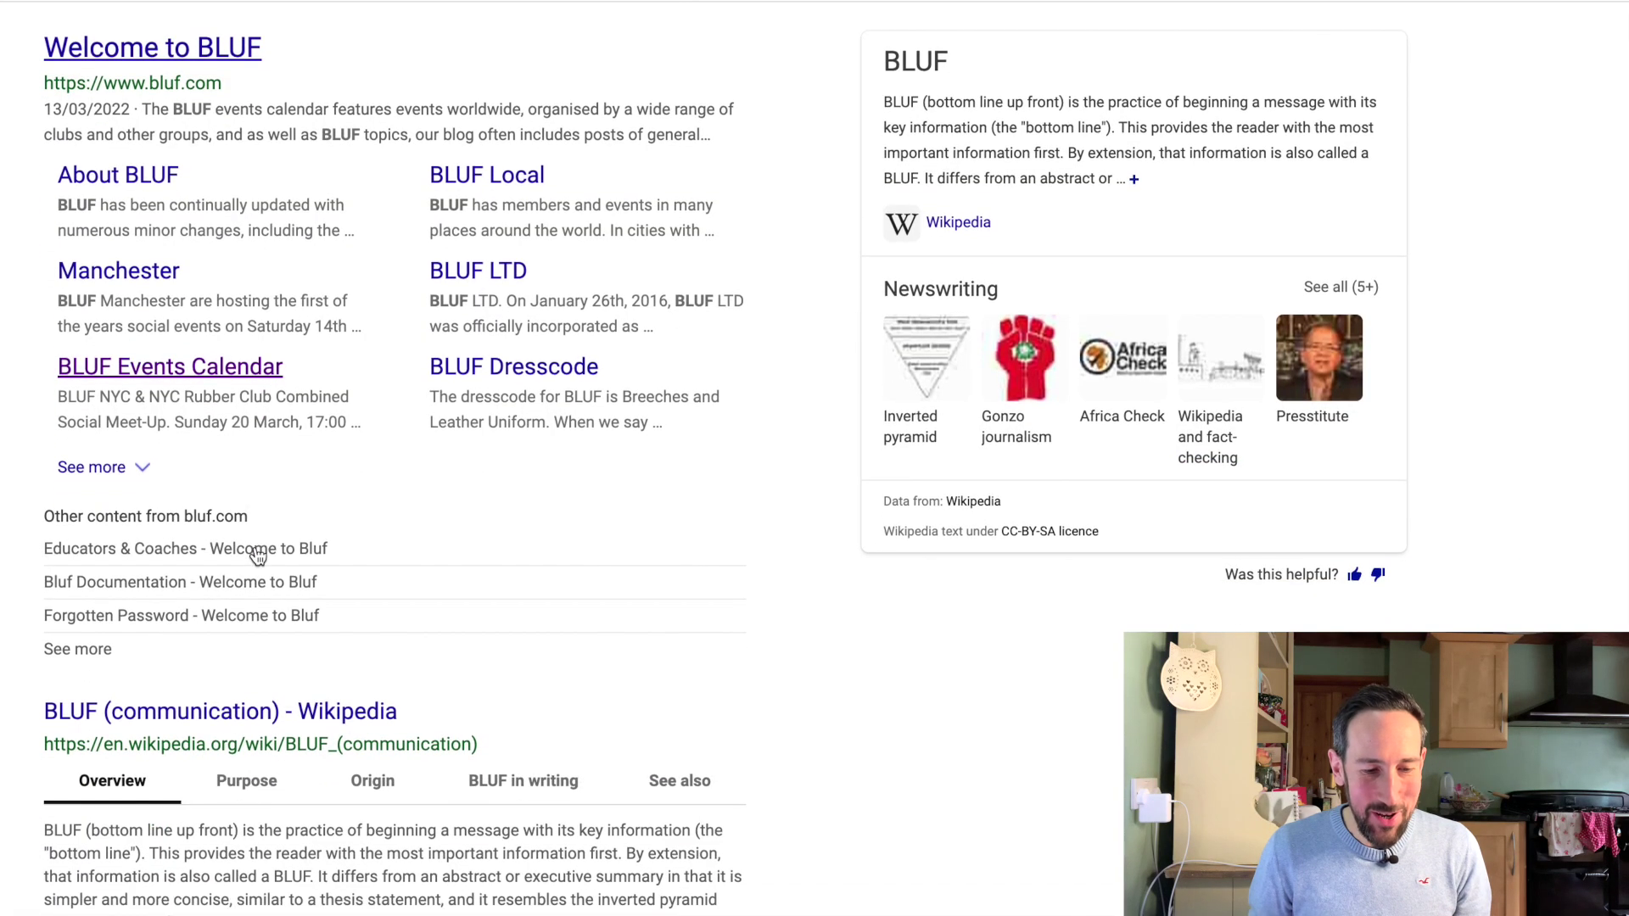
left_click(189, 715)
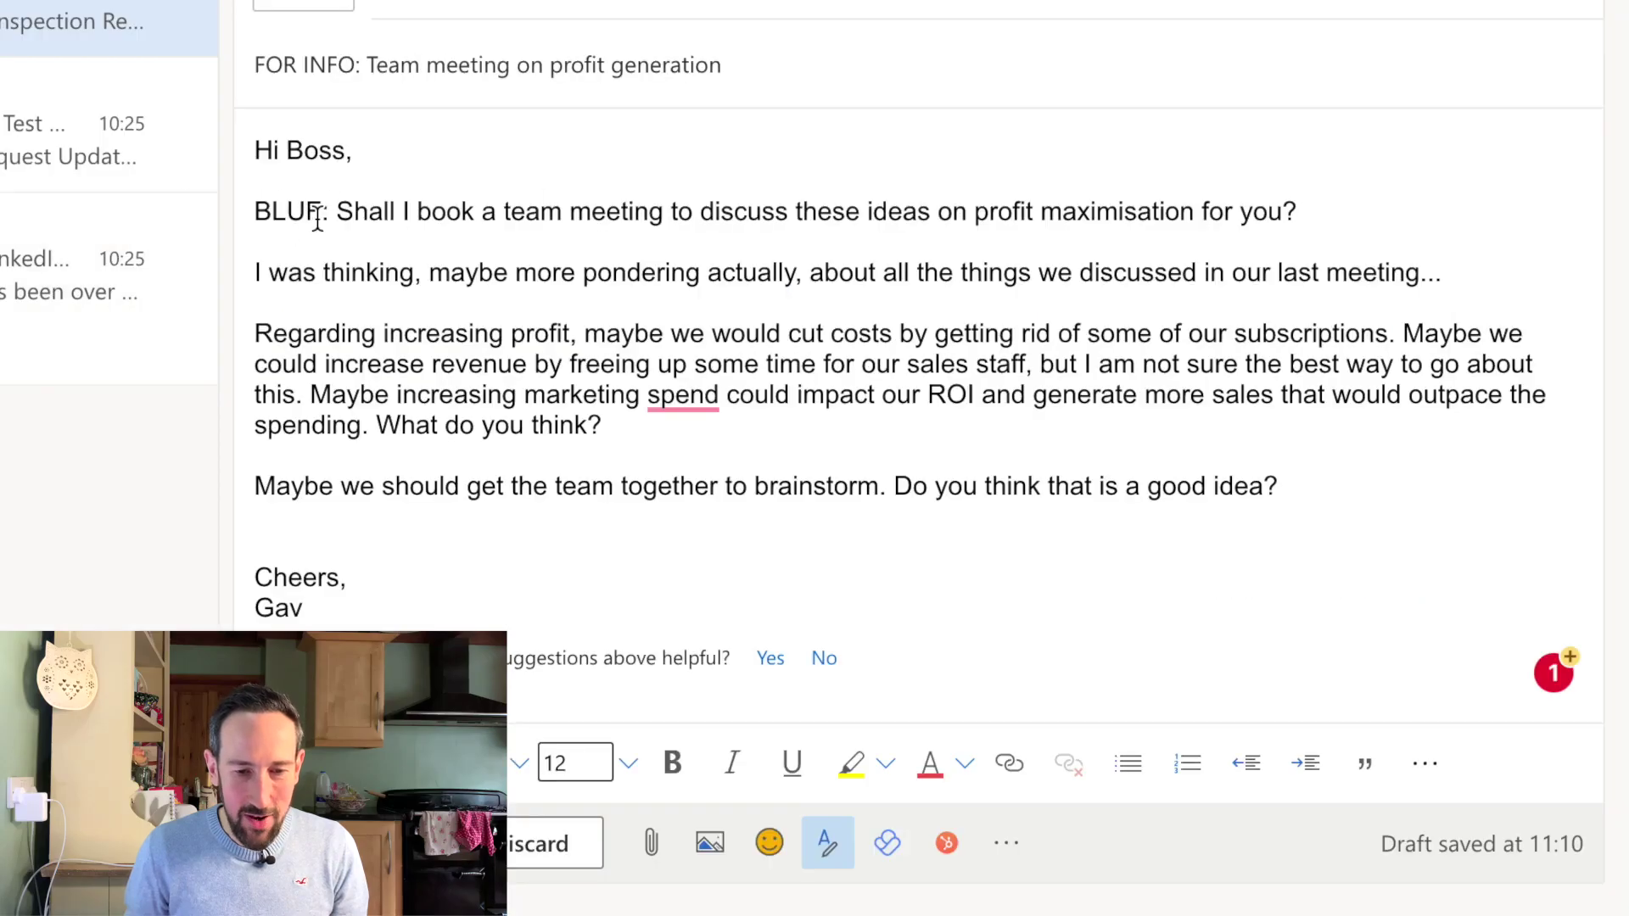
left_click_drag(318, 214, 257, 213)
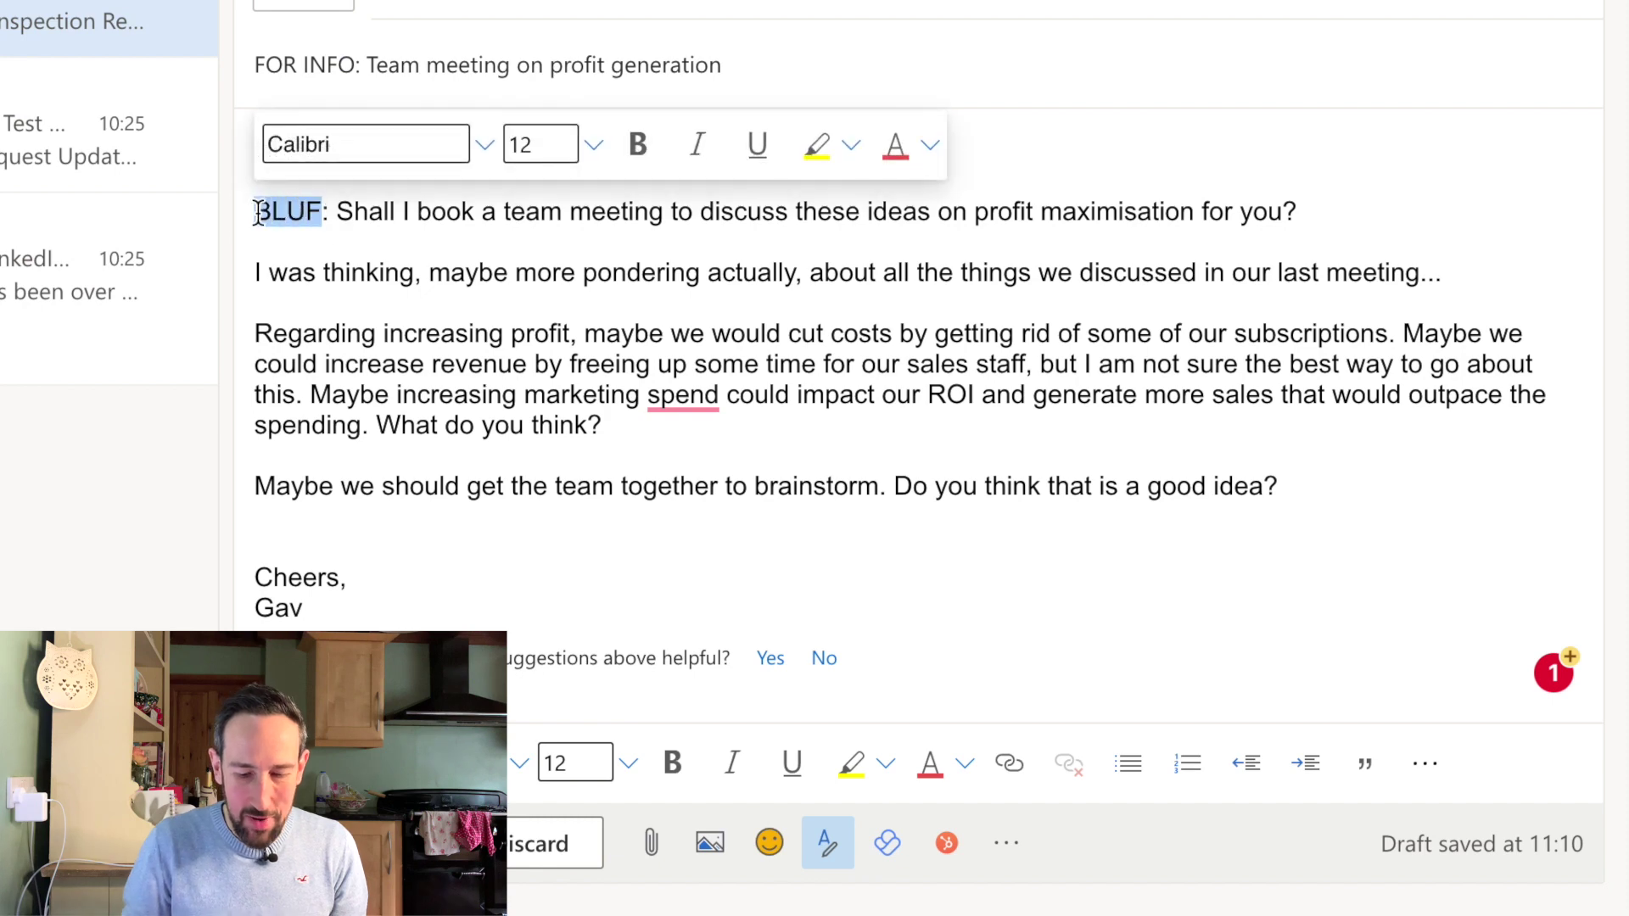
Link BLUF to its Wikipedia article and start a 'More Info:' line below it
key("ctrl+k")
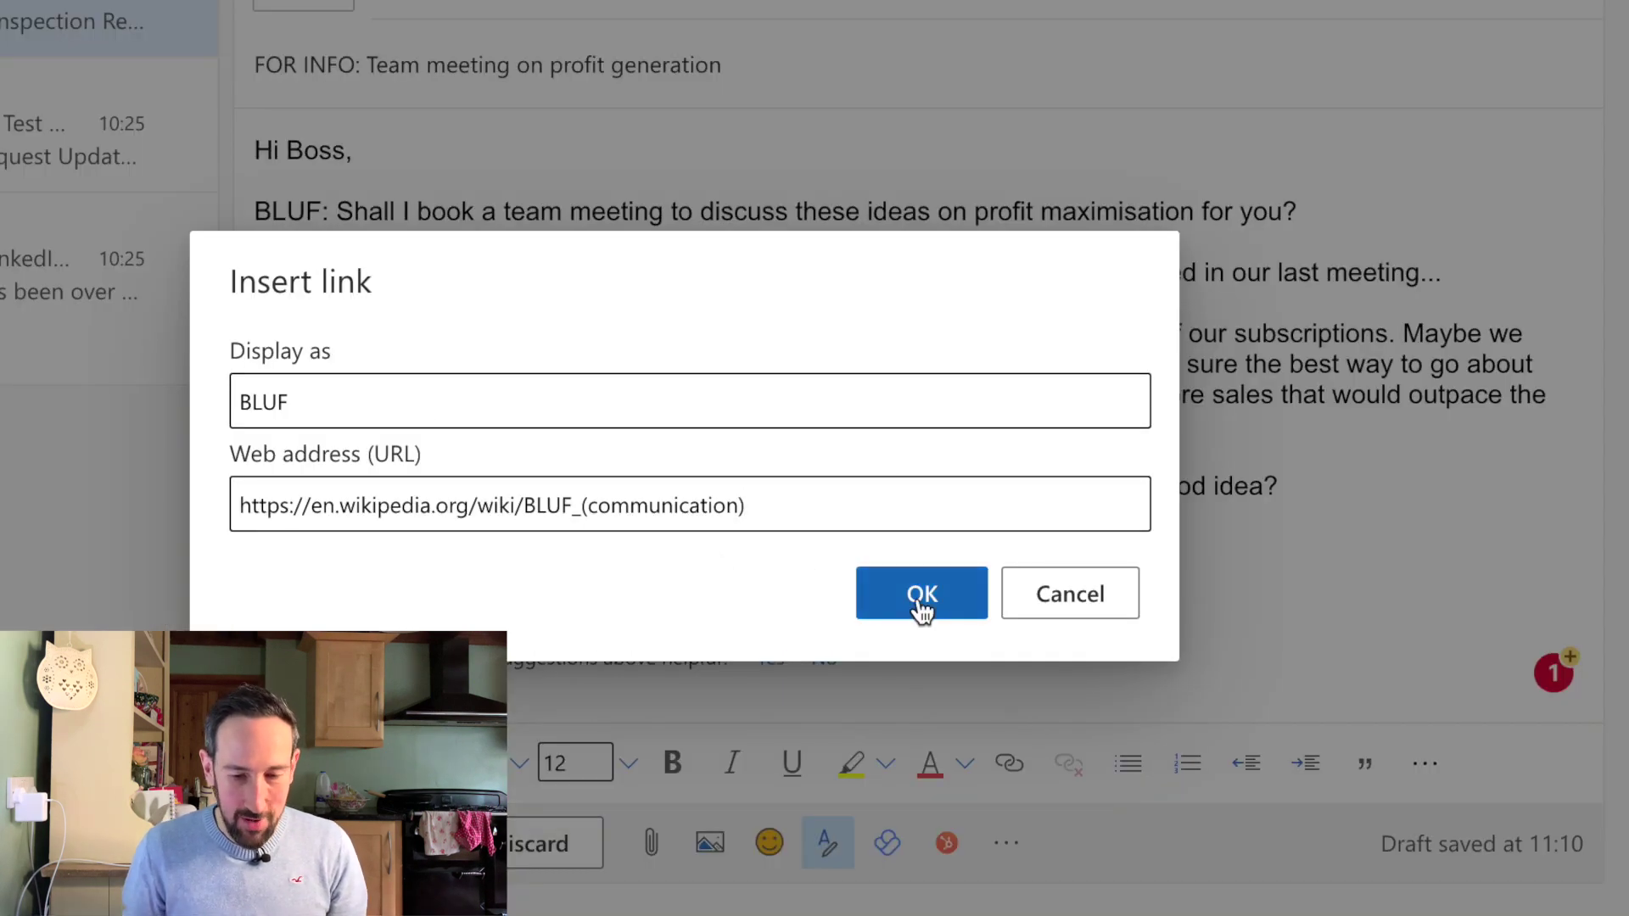
left_click(952, 610)
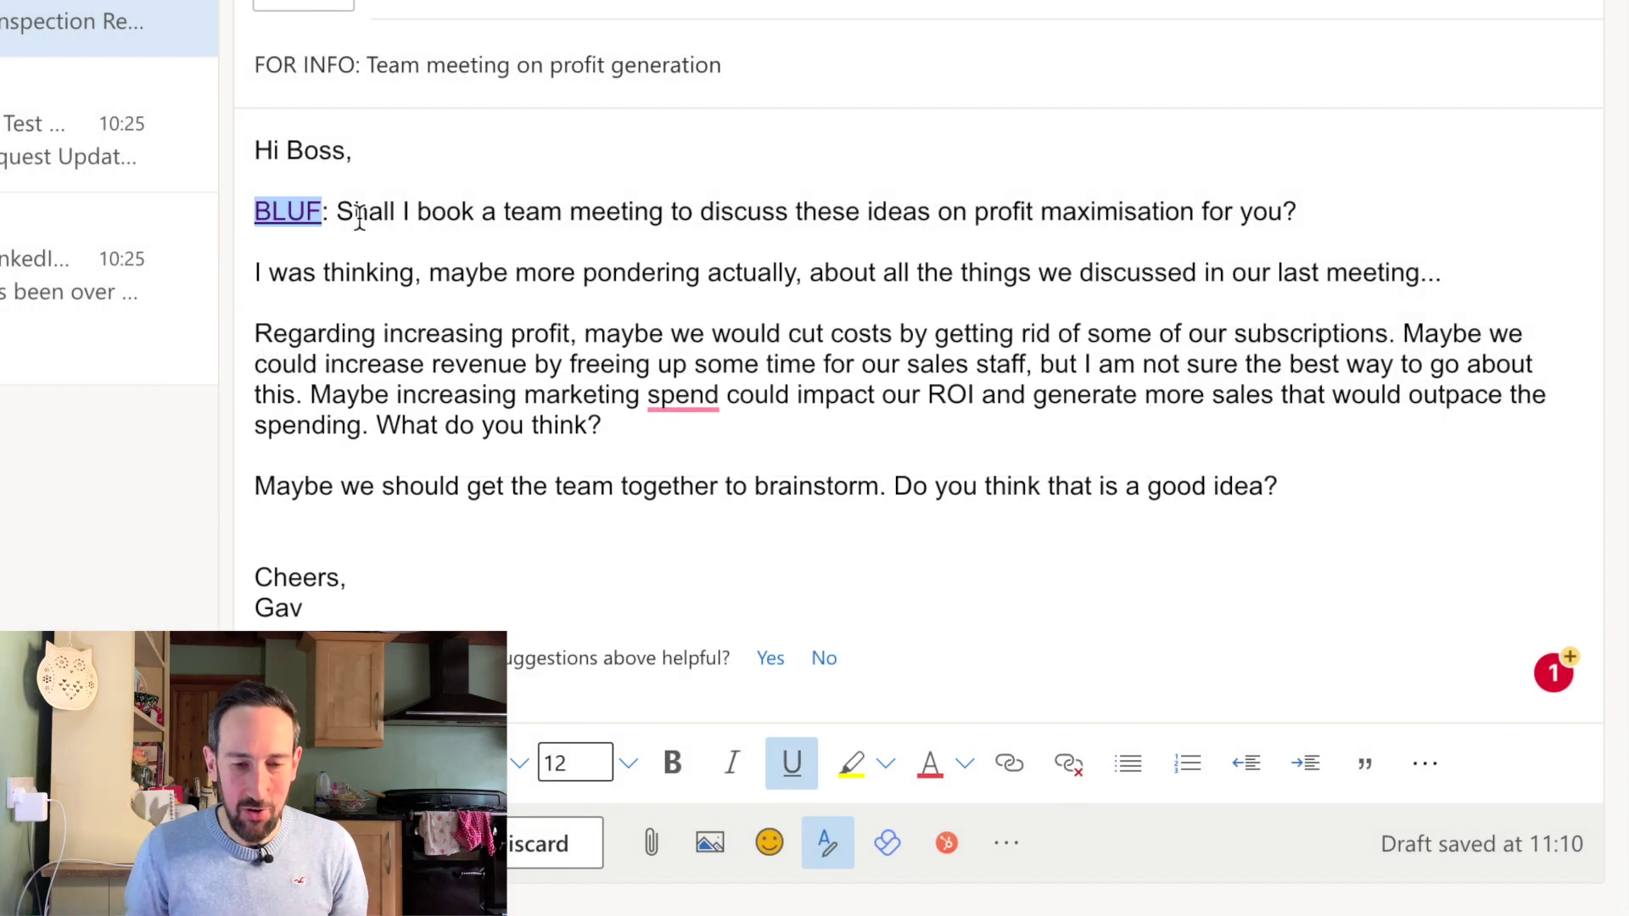
left_click(1330, 211)
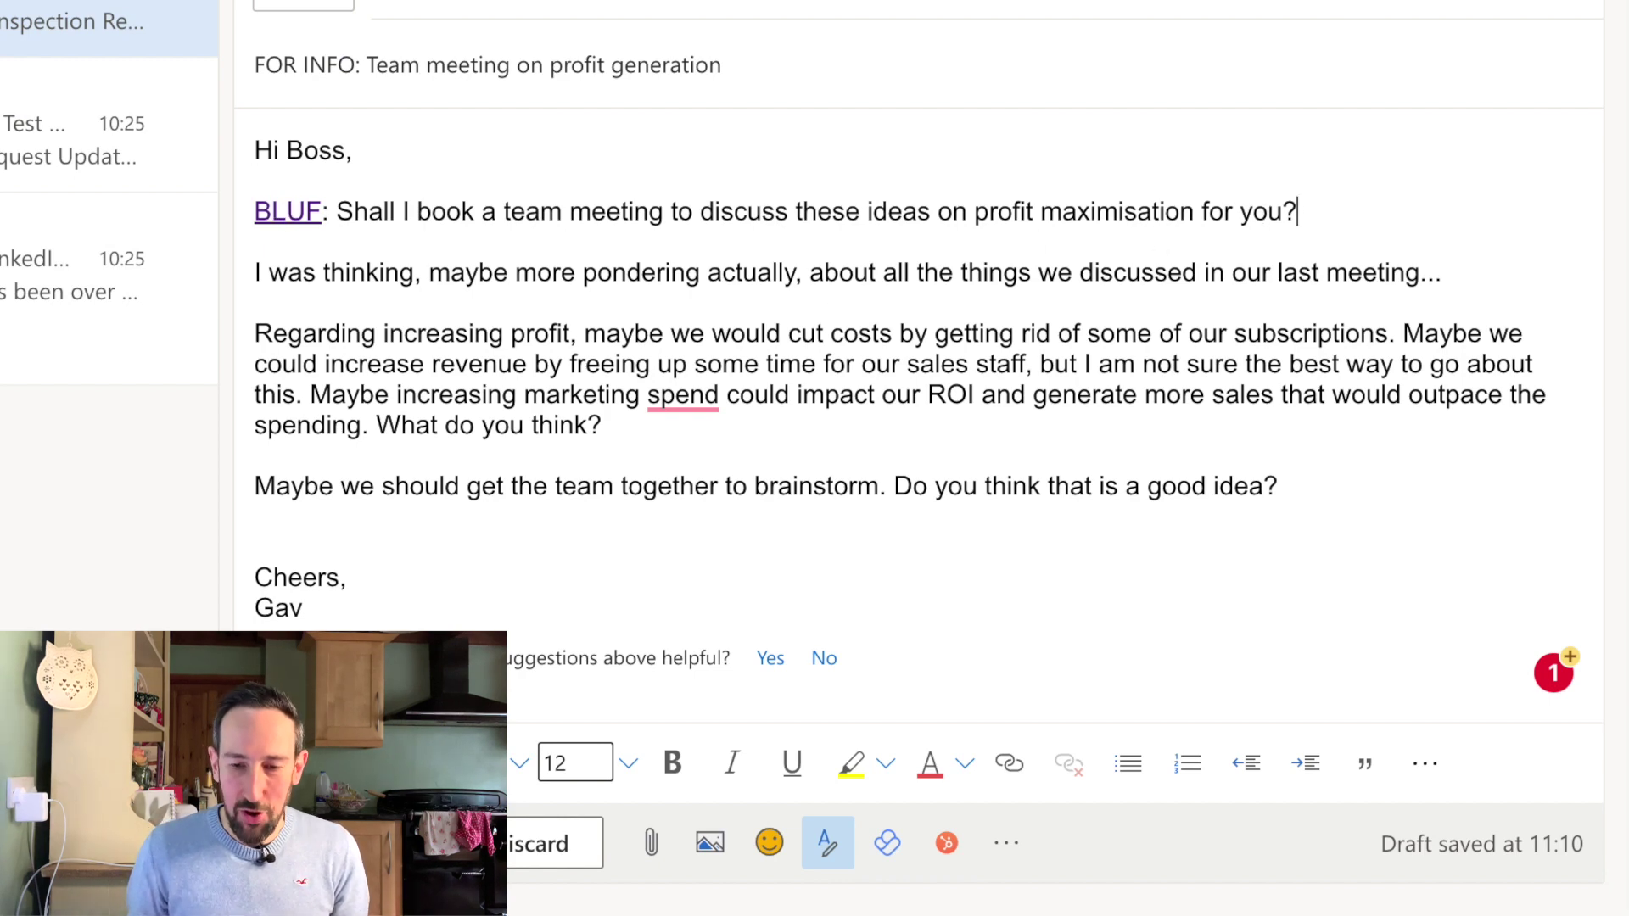
key("Return")
key("Return")
type("MOre IN")
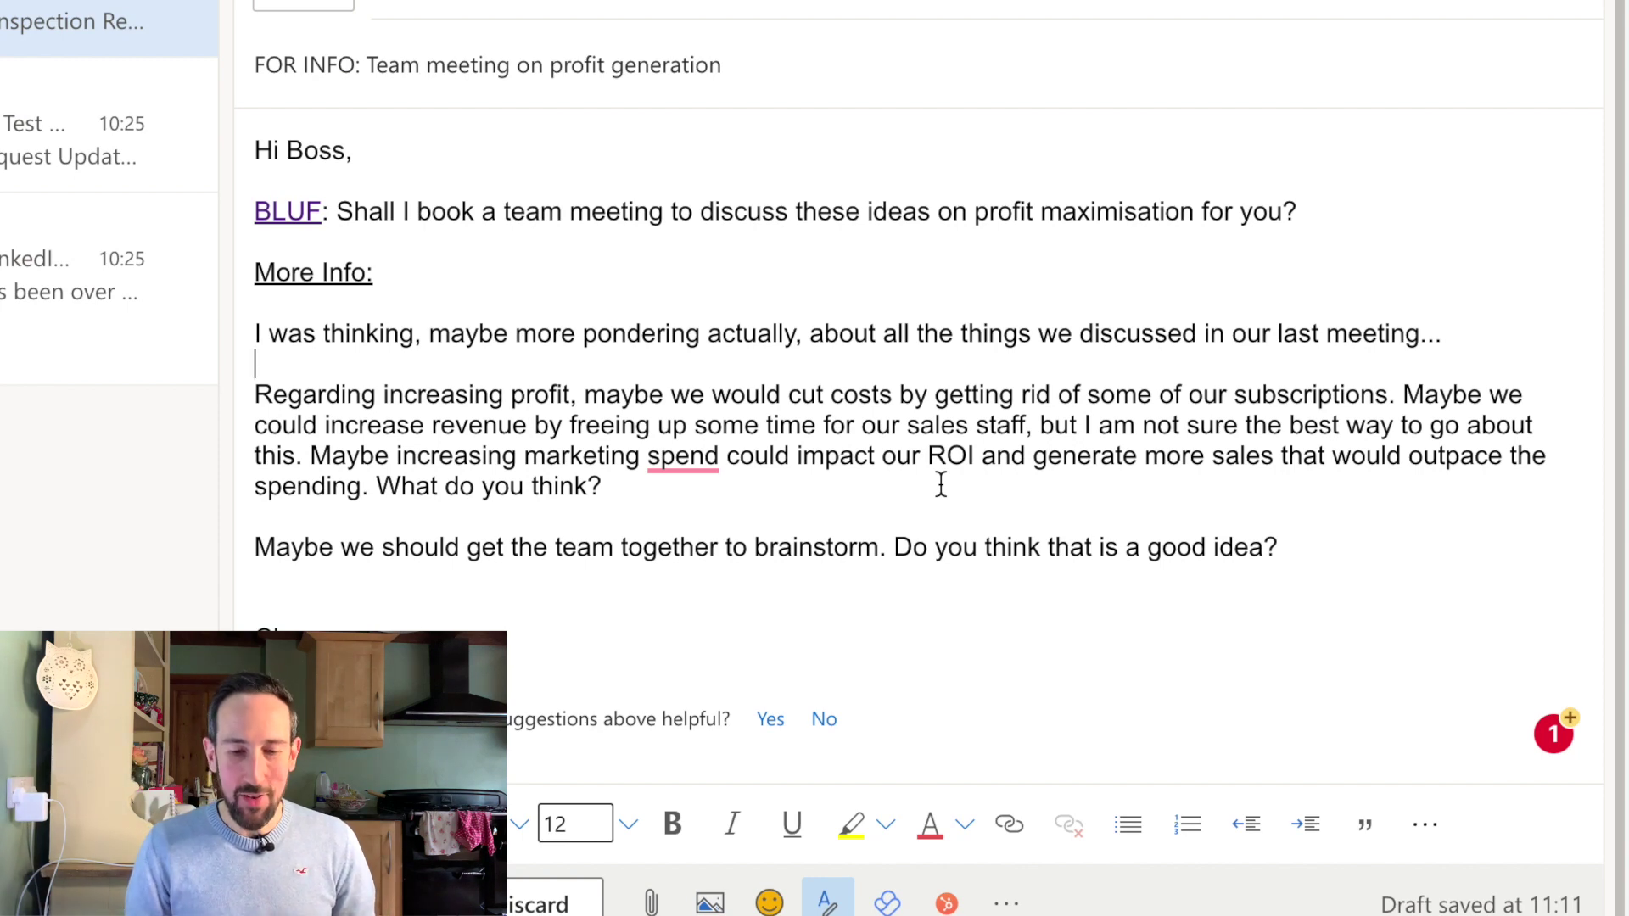
End the lead-in with 'Regarding increasing profit:' and turn the Maybe ideas into a numbered list
left_click(584, 394)
key("BackSpace")
key("BackSpace")
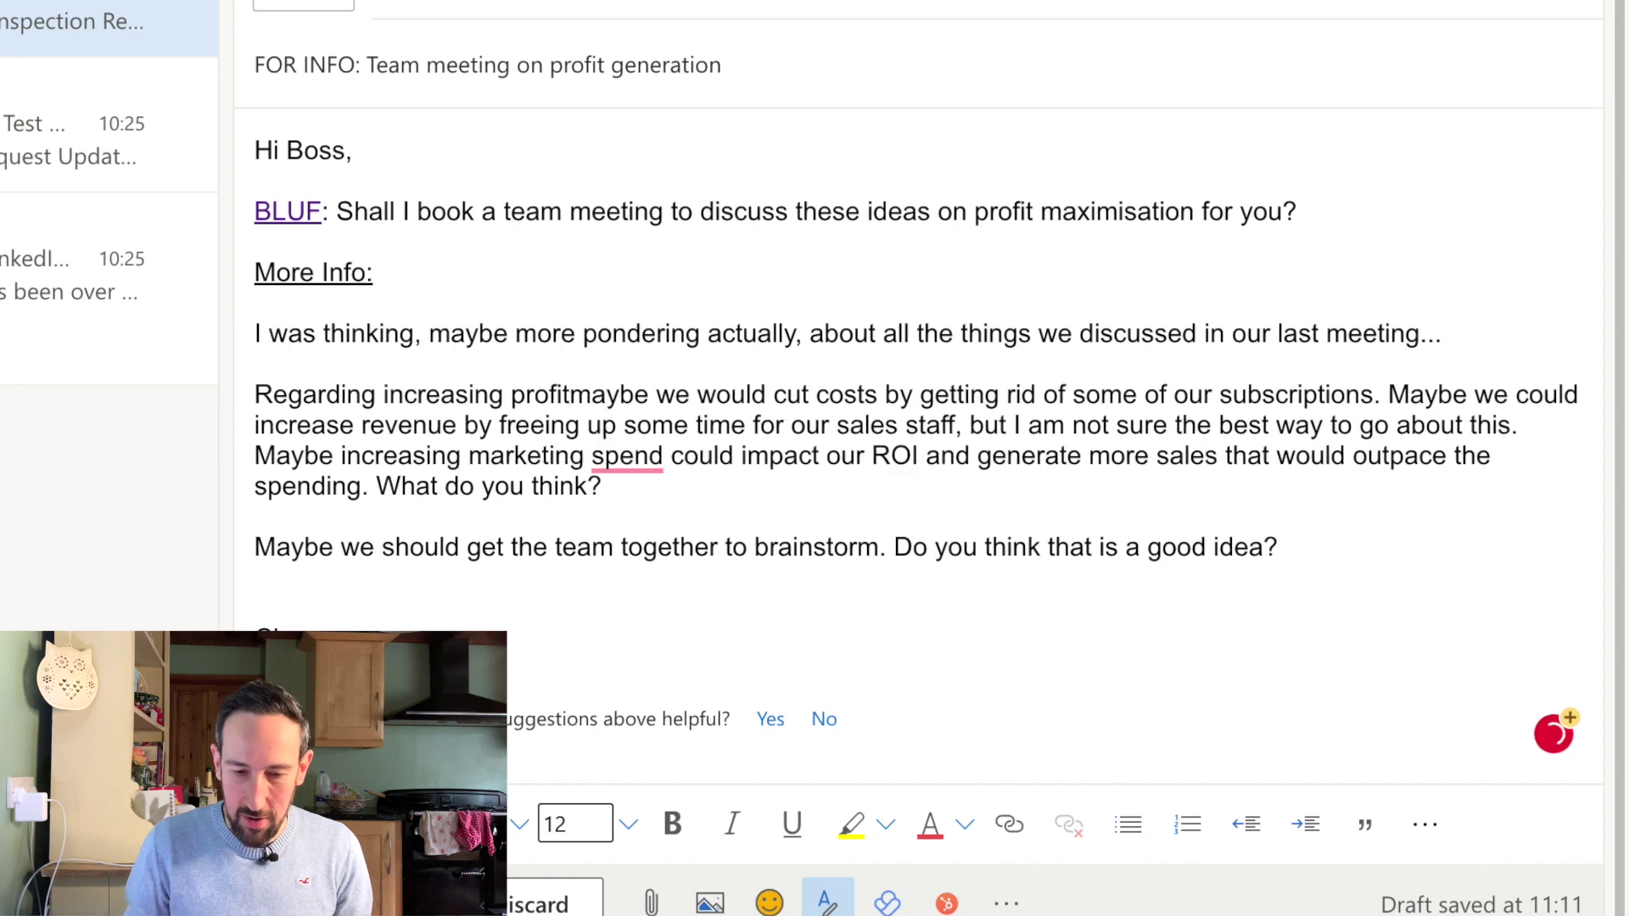
type(":")
key("Return")
key("ctrl+slash")
left_click(1138, 449)
key("Return")
left_click(573, 513)
key("Return")
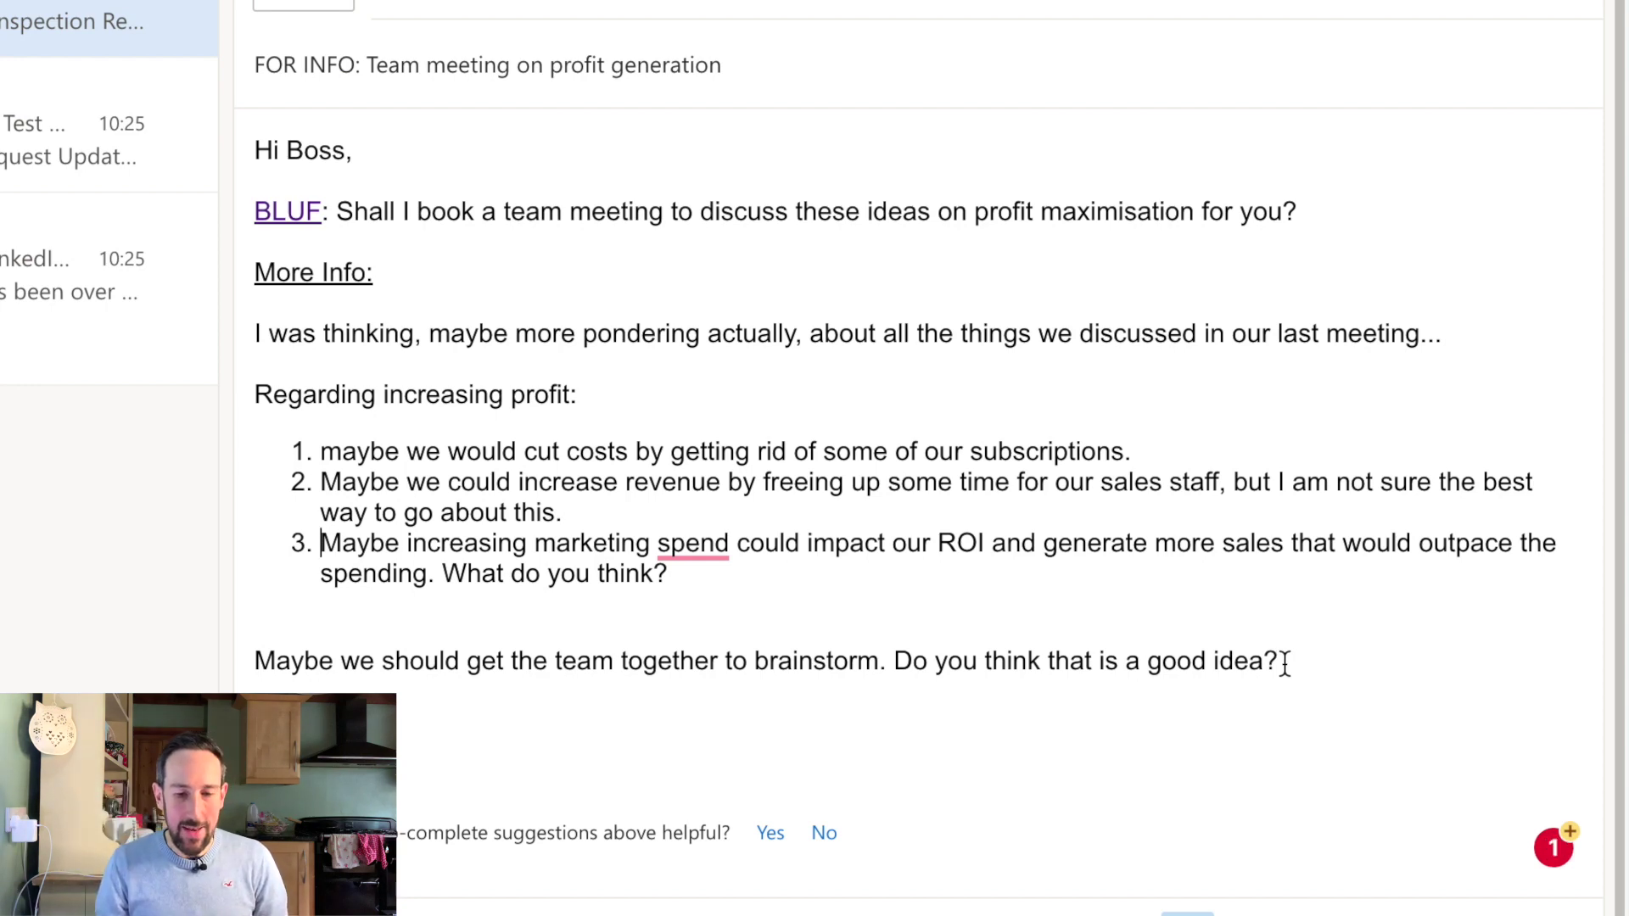
Select the BLUF question sentence, then clear the selection
left_click(1296, 212)
left_click(336, 214, "shift")
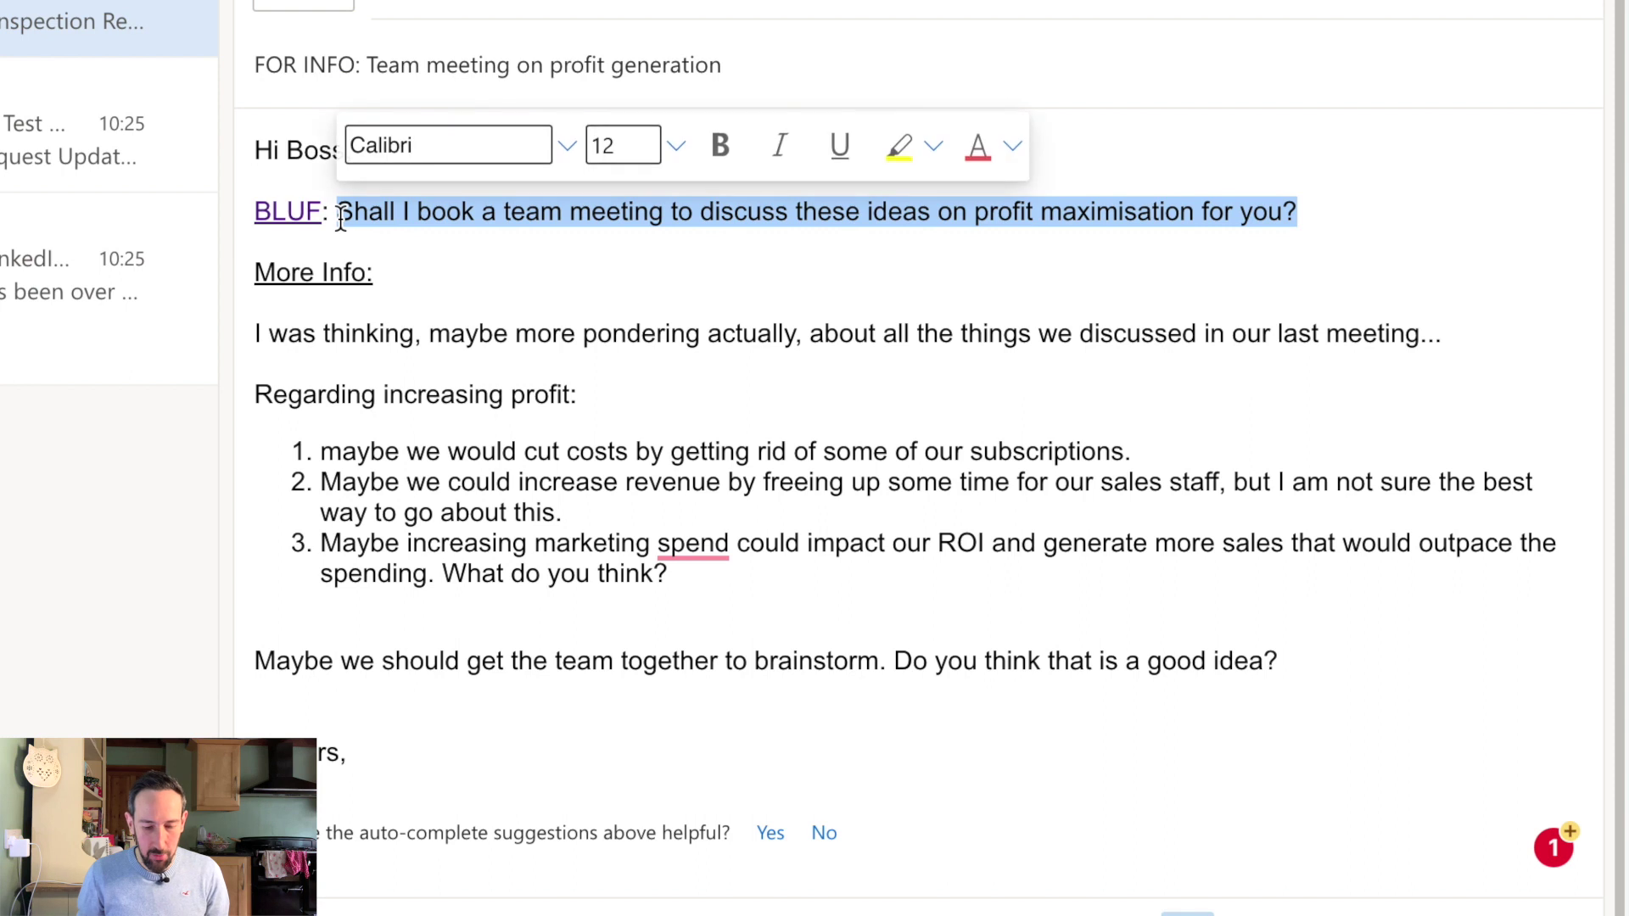
left_click(1307, 674)
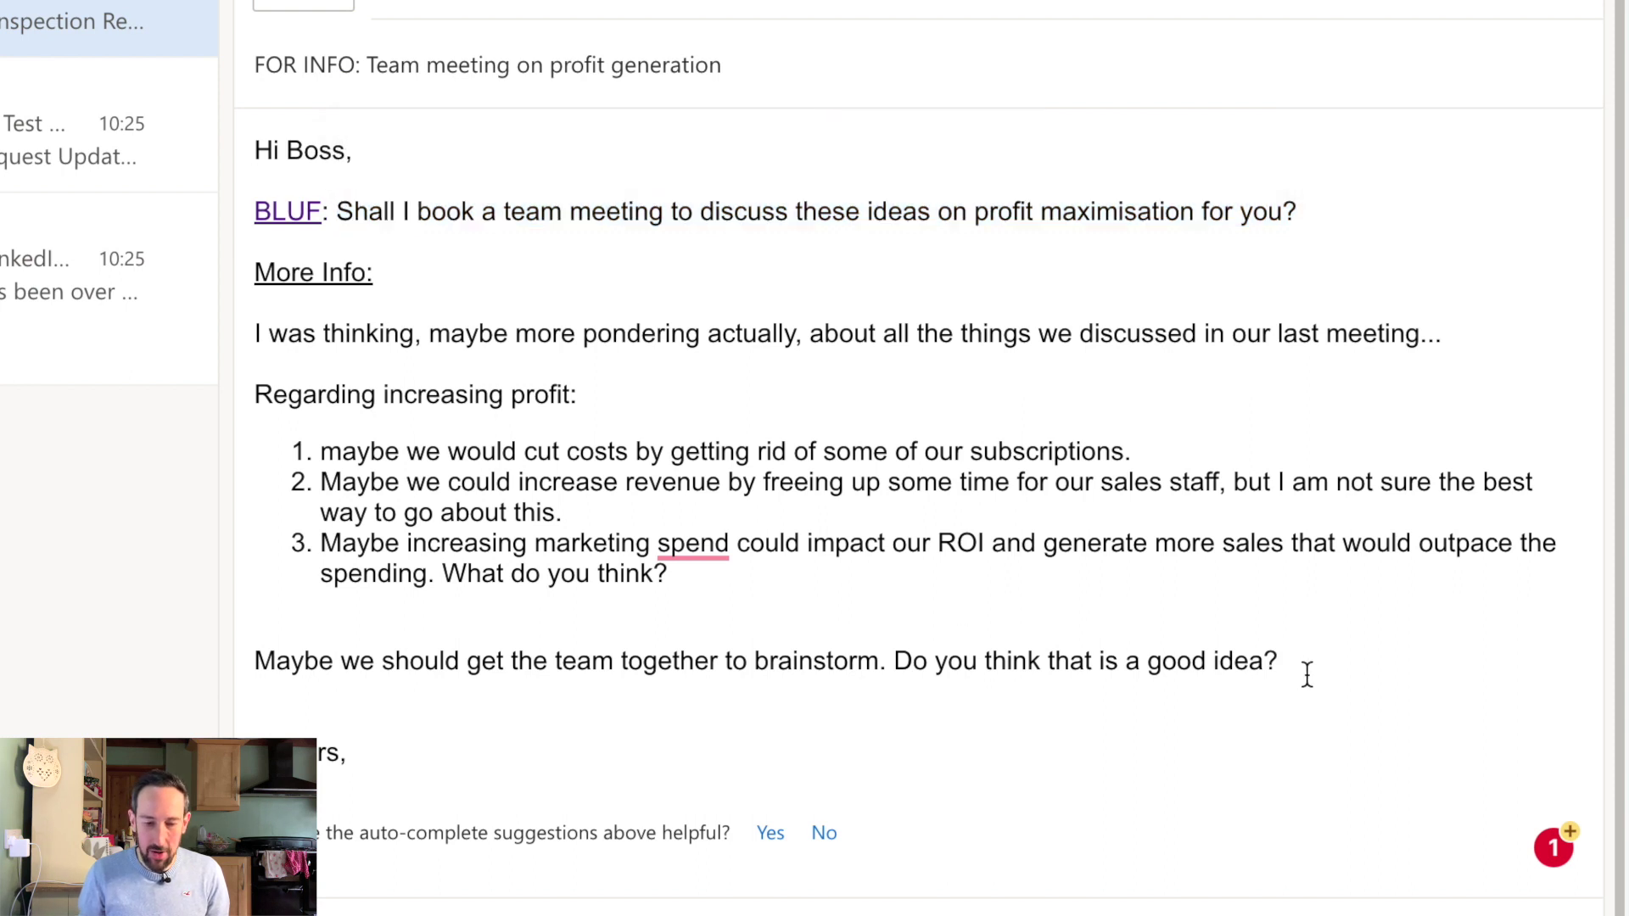